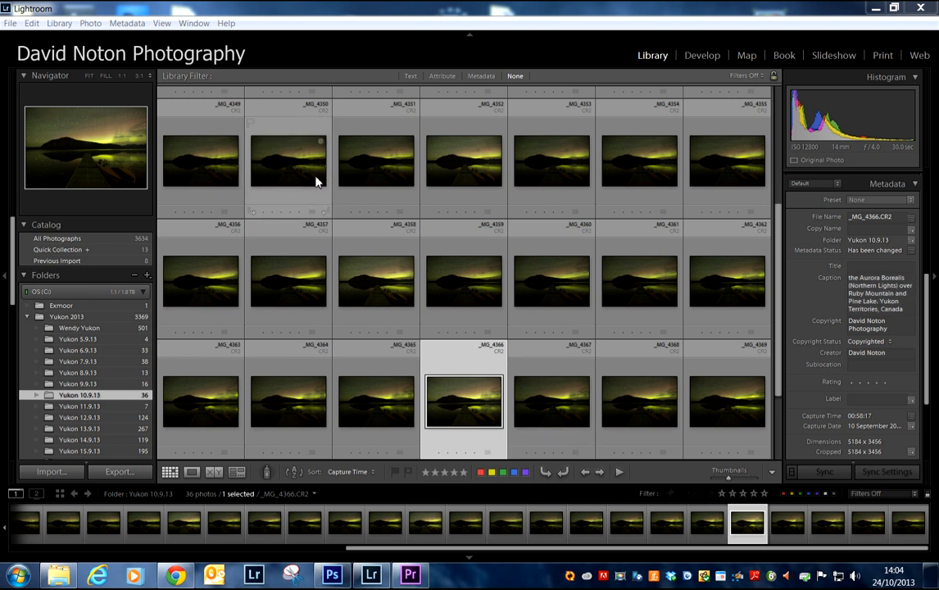
# Step: Look through the Yukon 10.9.13 aurora thumbnails, select _MG_4365.CR2 and open it for developing
pyautogui.scroll(2, 769, 262)
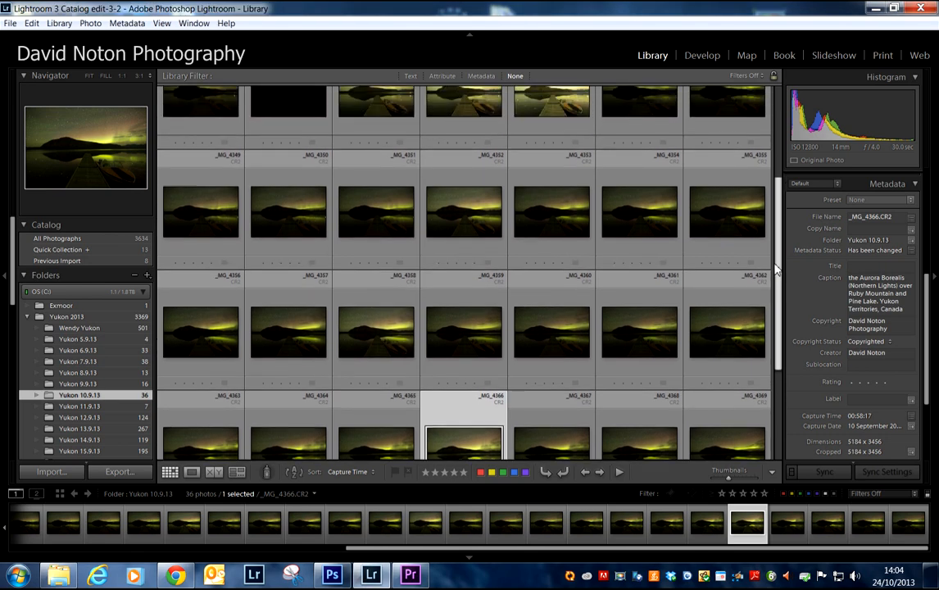
pyautogui.scroll(2, 770, 232)
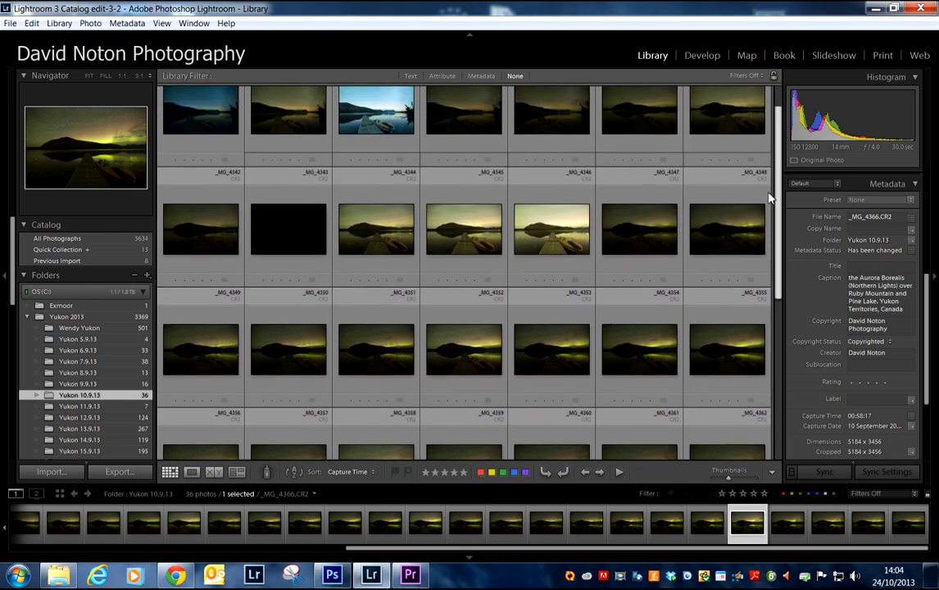
pyautogui.scroll(-1, 770, 190)
pyautogui.moveTo(773, 200); pyautogui.dragTo(796, 353)
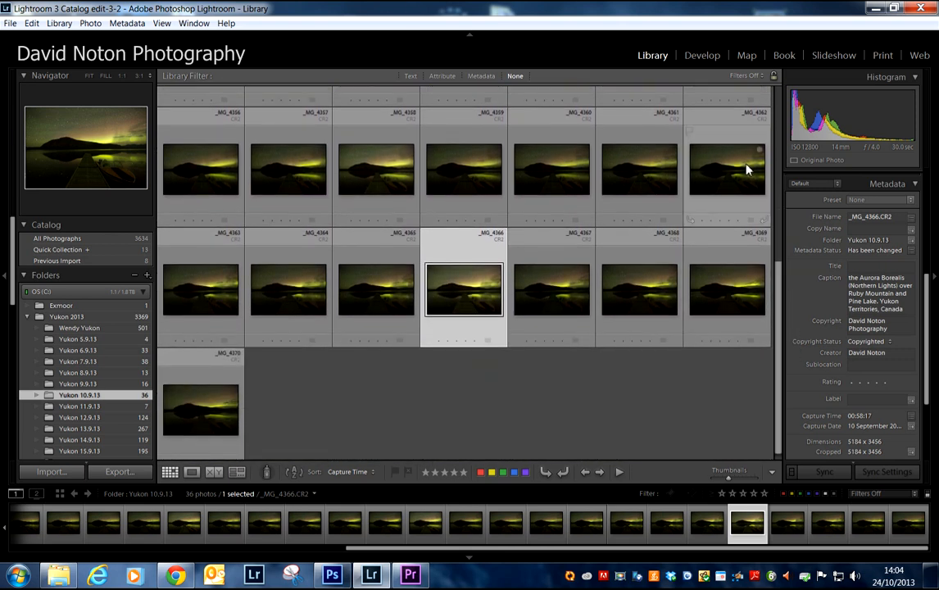
pyautogui.click(384, 303)
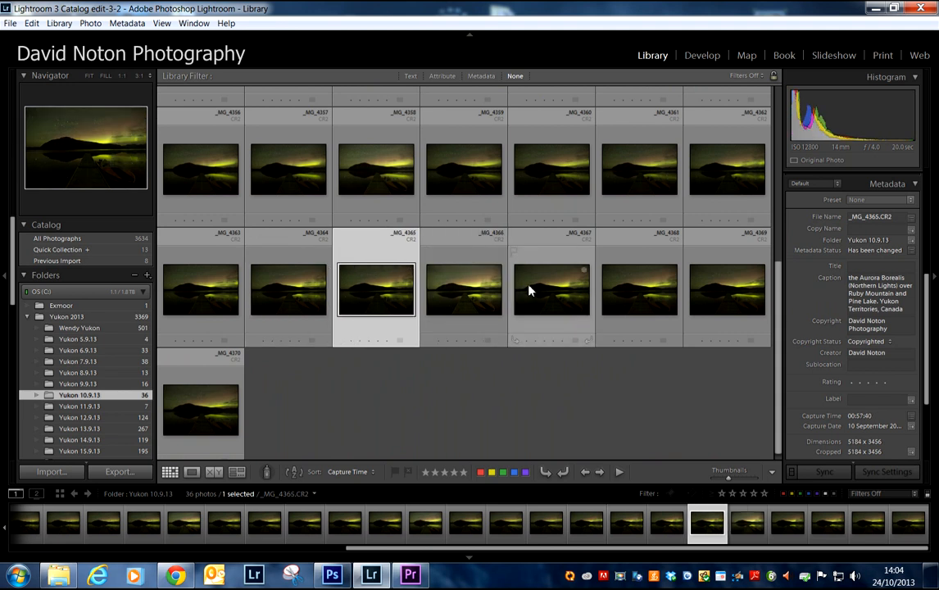
pyautogui.click(712, 59)
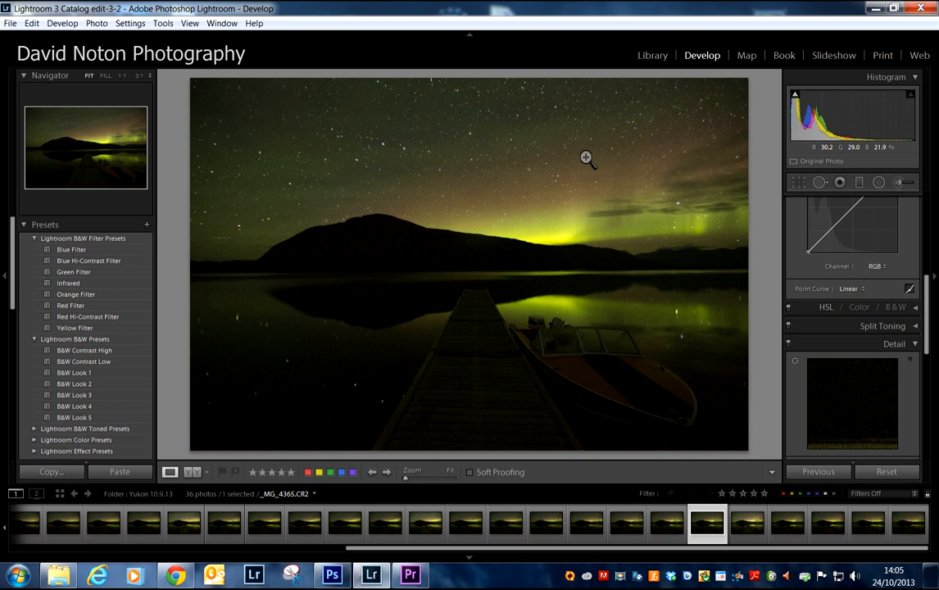
# Step: Open _MG_4366.CR2, examine the stars across its sky at 1:1 magnification, and return to the fitted view
pyautogui.click(744, 525)
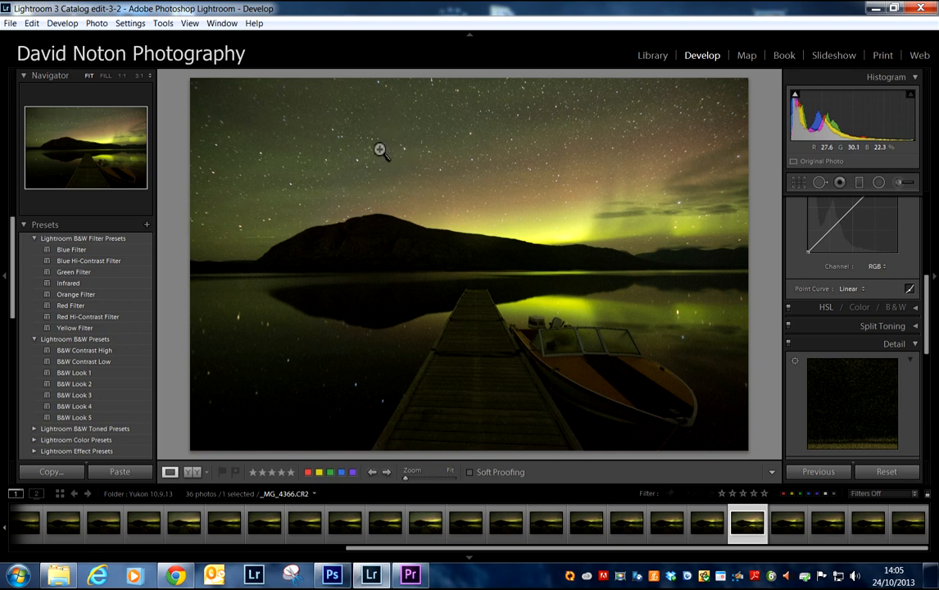
pyautogui.click(509, 154)
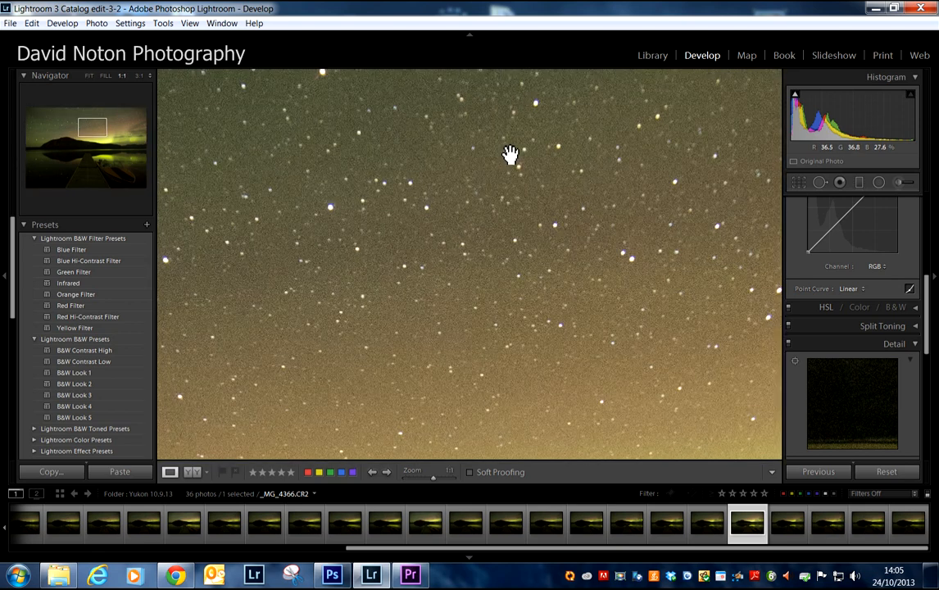
pyautogui.moveTo(354, 266); pyautogui.dragTo(638, 296)
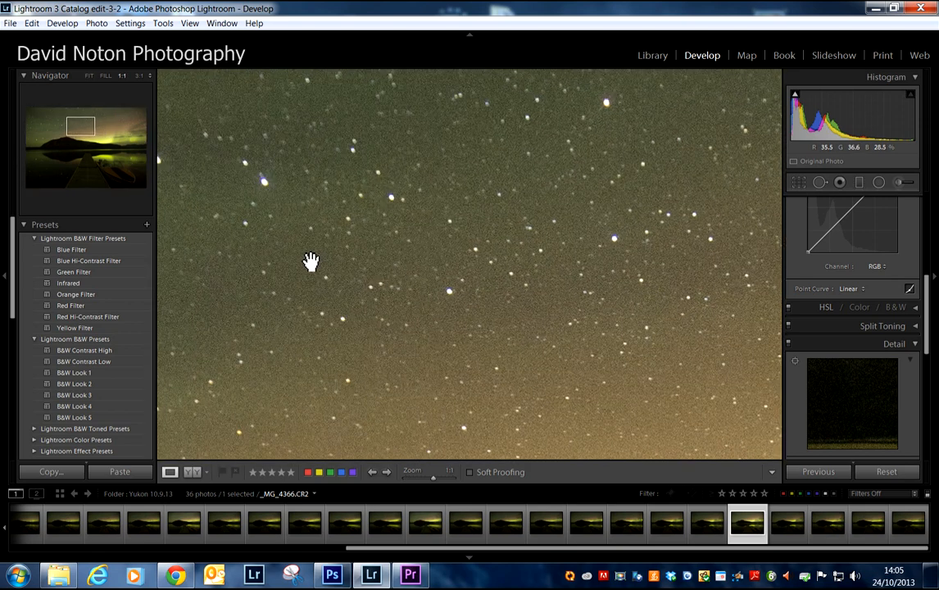
pyautogui.moveTo(310, 261); pyautogui.dragTo(619, 293)
pyautogui.moveTo(349, 251); pyautogui.dragTo(452, 239)
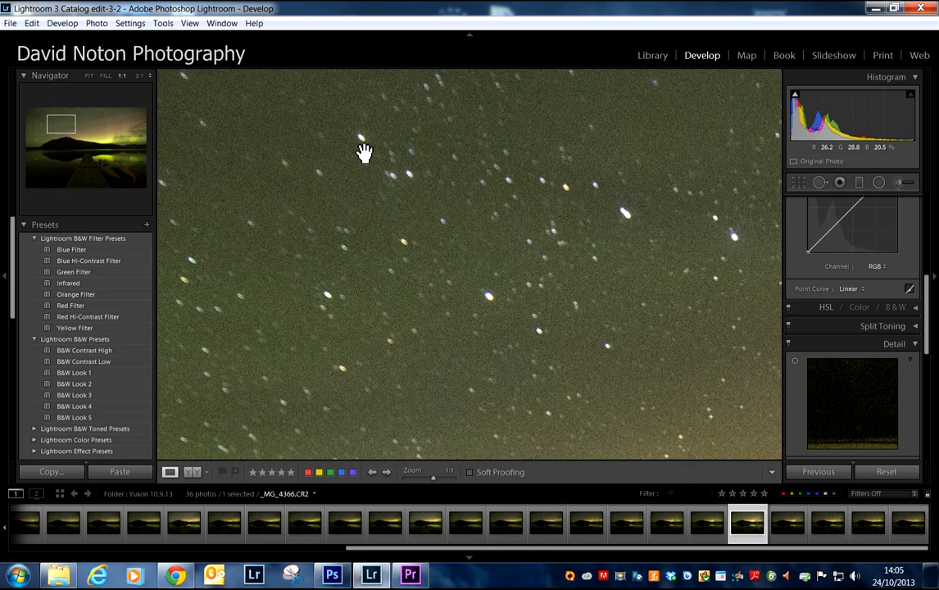
pyautogui.click(385, 183)
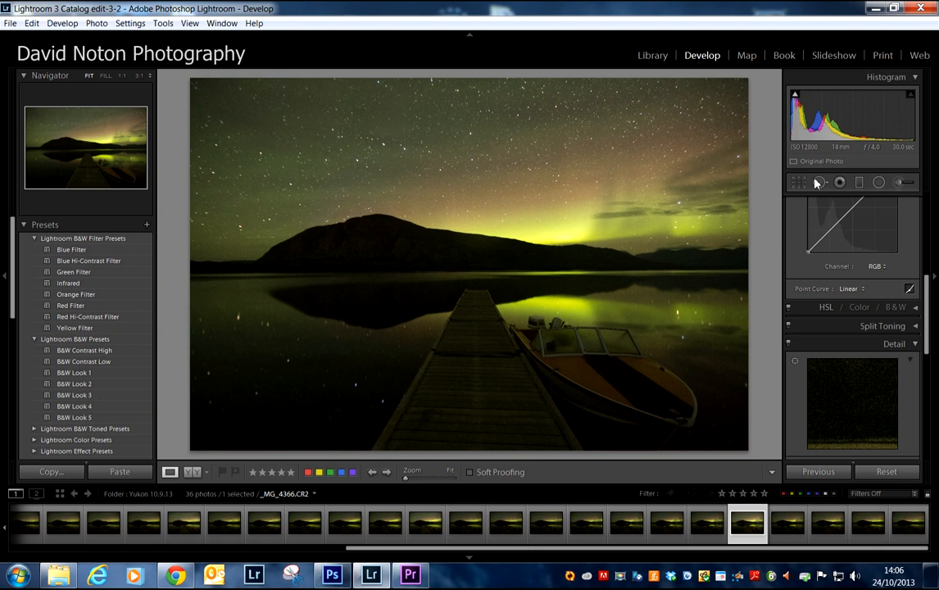
# Step: Compare _MG_4365.CR2 with _MG_4366.CR2 by switching between them, finishing on _MG_4365.CR2
pyautogui.click(712, 529)
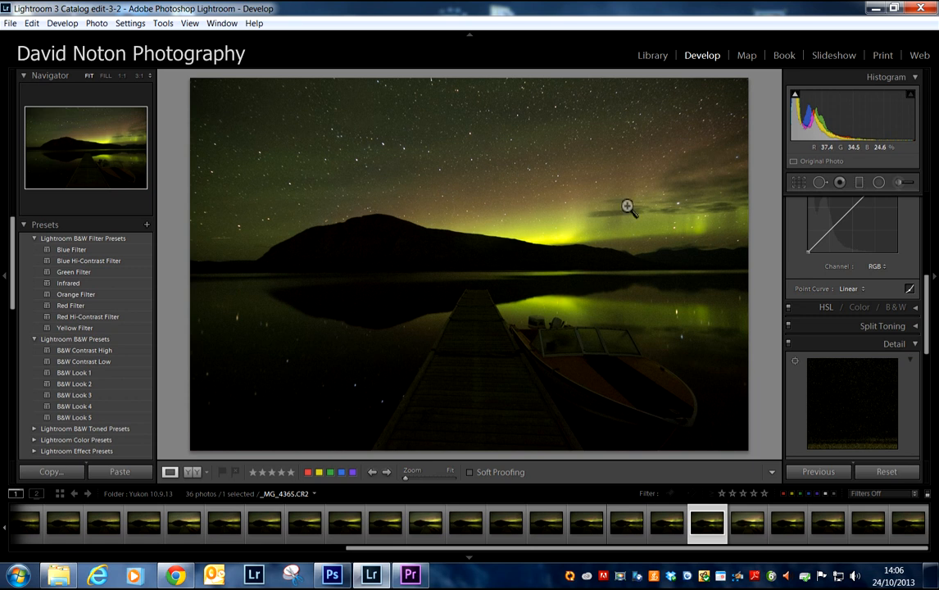
pyautogui.click(747, 525)
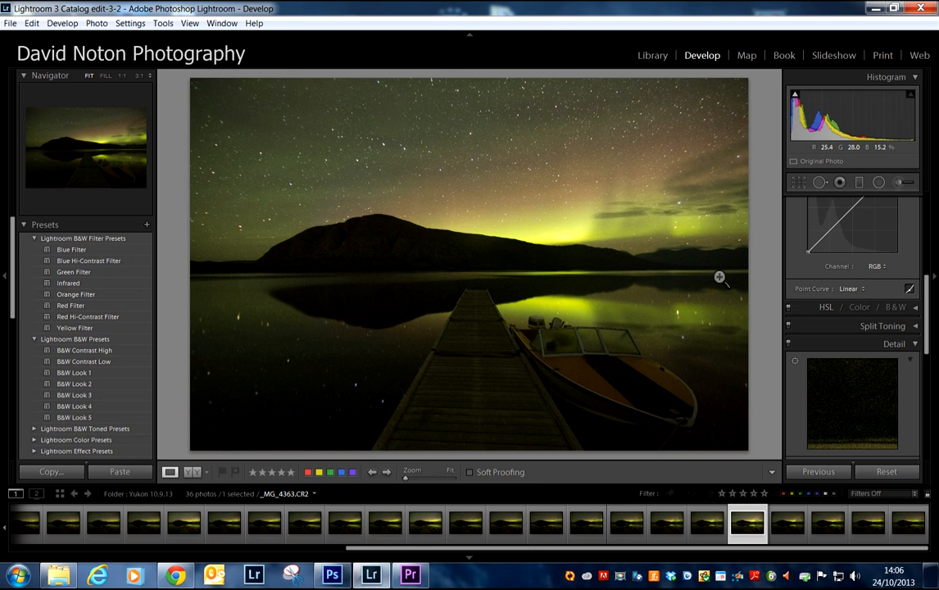
pyautogui.click(697, 525)
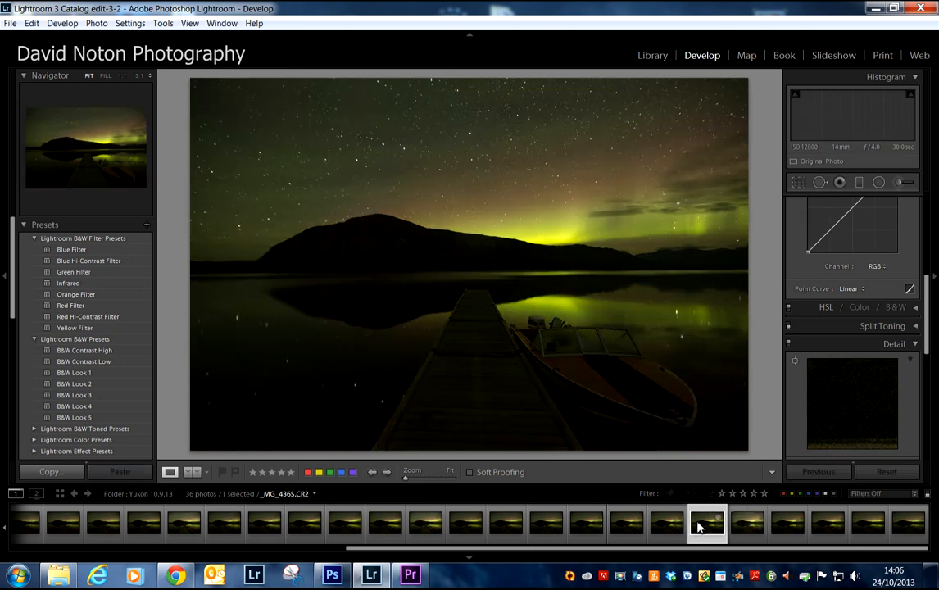
pyautogui.click(752, 527)
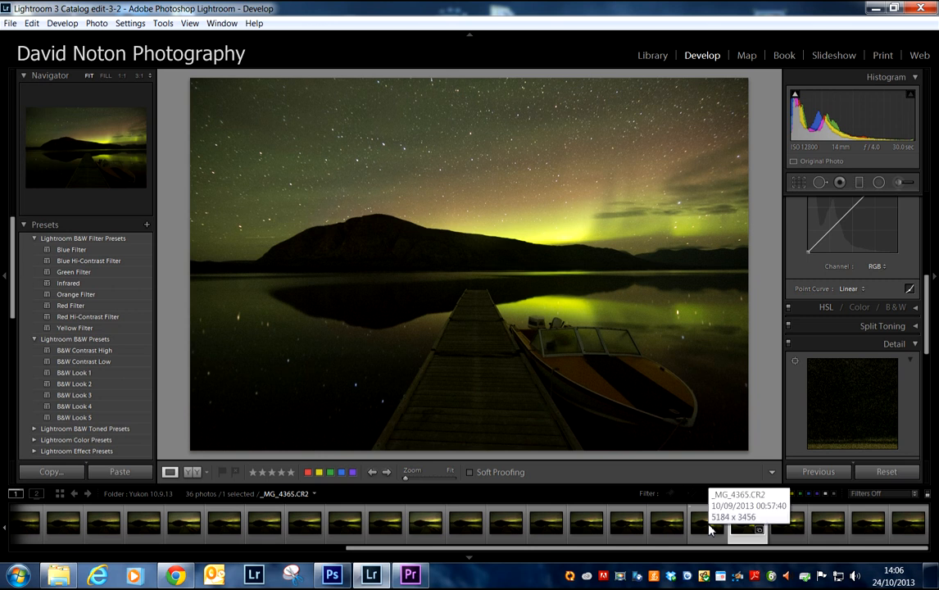
pyautogui.click(709, 524)
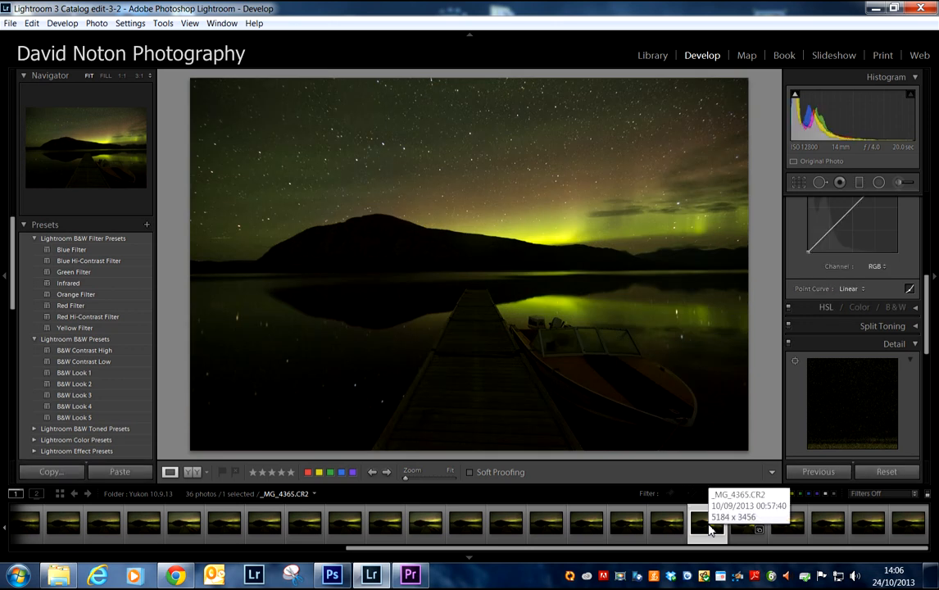
# Step: Set the white balance of _MG_4365.CR2 to the Tungsten preset
pyautogui.scroll(3, 925, 299)
pyautogui.moveTo(924, 298); pyautogui.dragTo(918, 213)
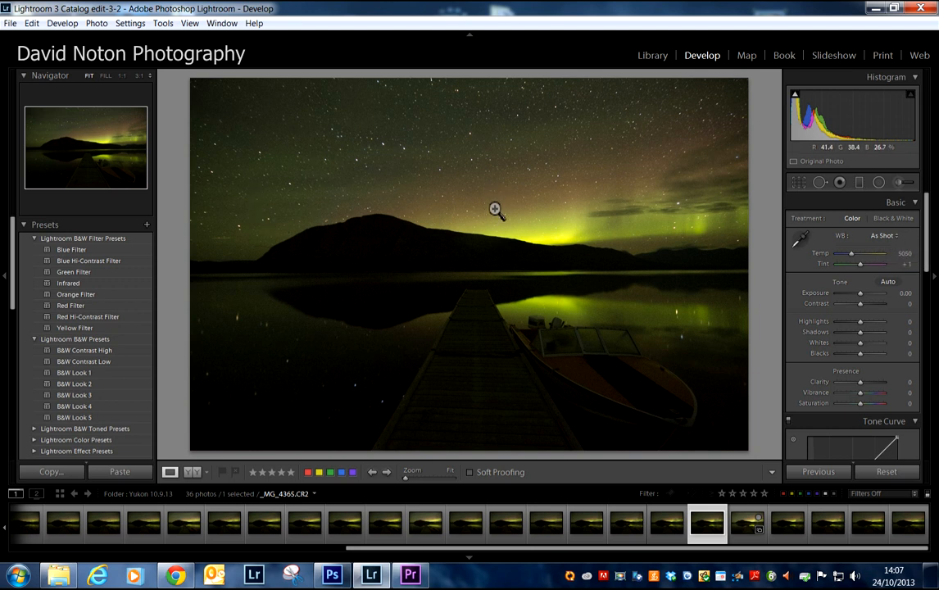
pyautogui.click(900, 238)
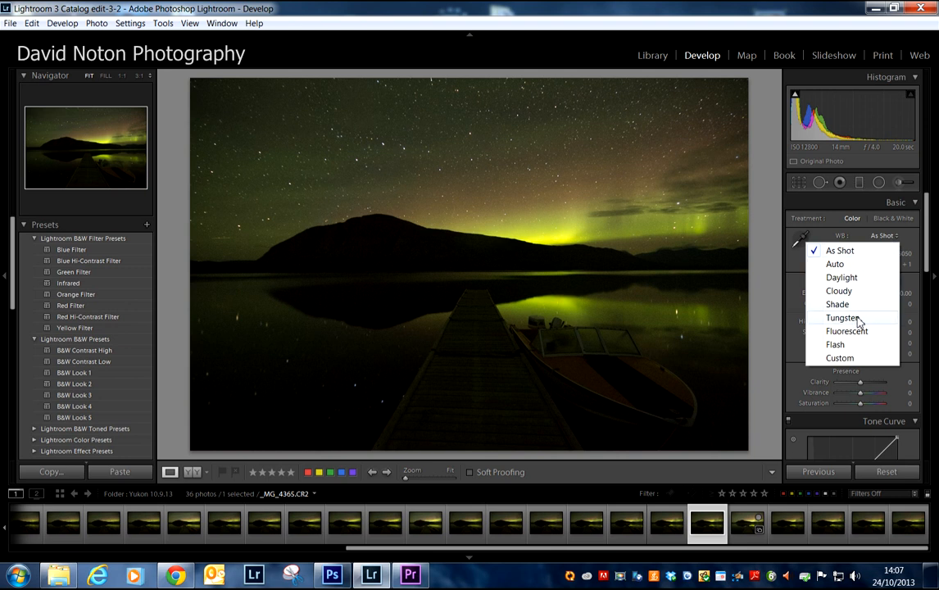
pyautogui.click(843, 318)
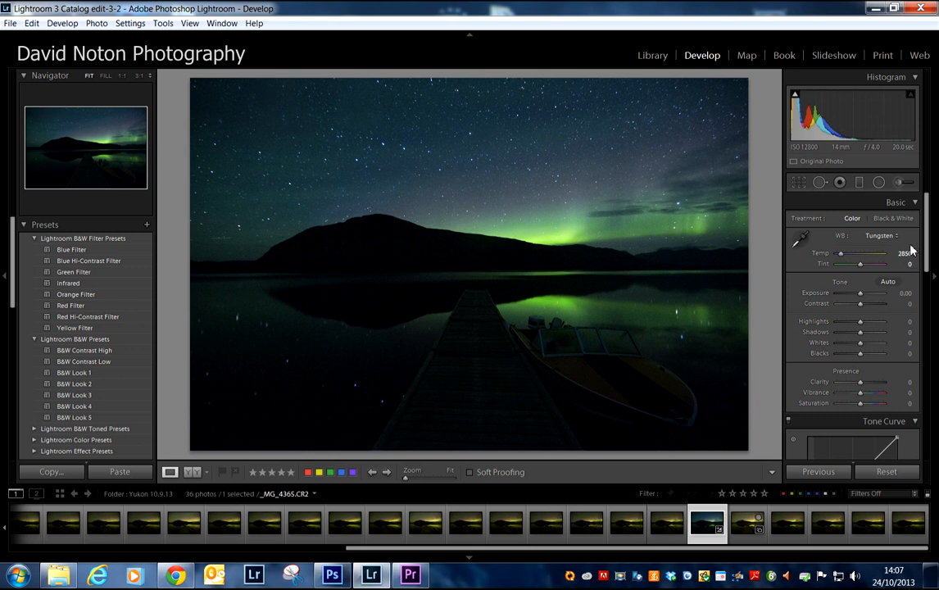
# Step: View the unedited _MG_4366.CR2 for comparison and return to the Tungsten-balanced _MG_4365.CR2
pyautogui.moveTo(929, 248); pyautogui.dragTo(930, 258)
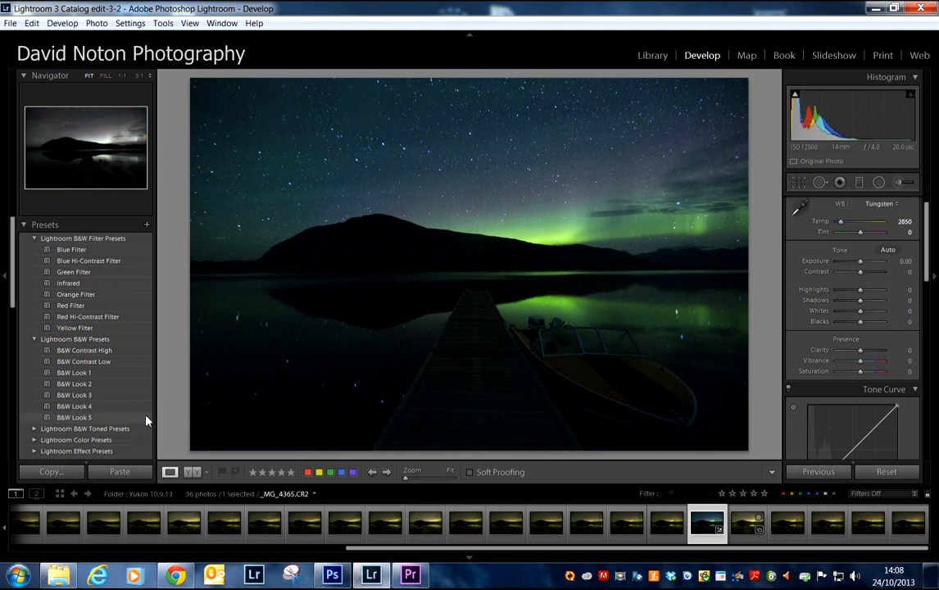
pyautogui.click(755, 527)
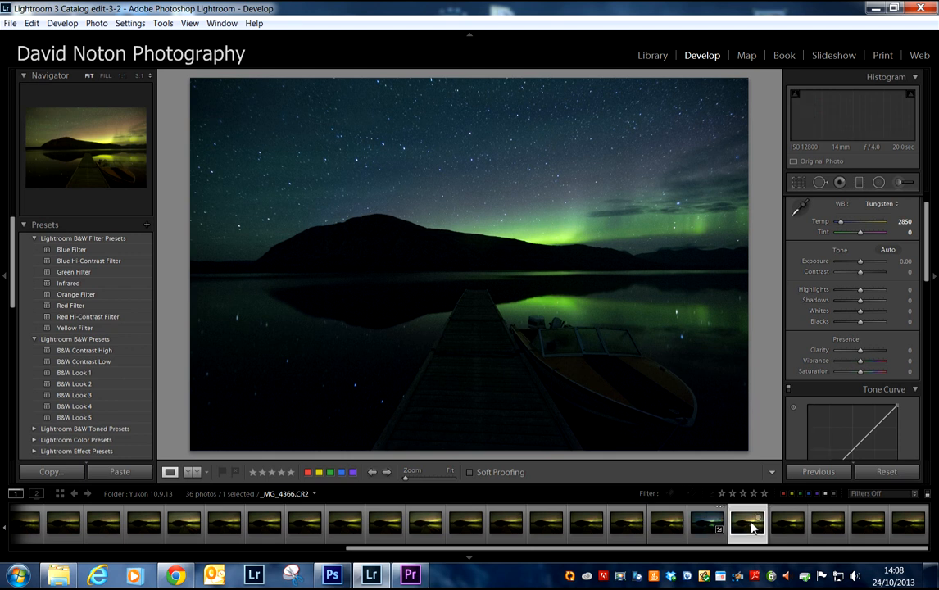
pyautogui.click(710, 526)
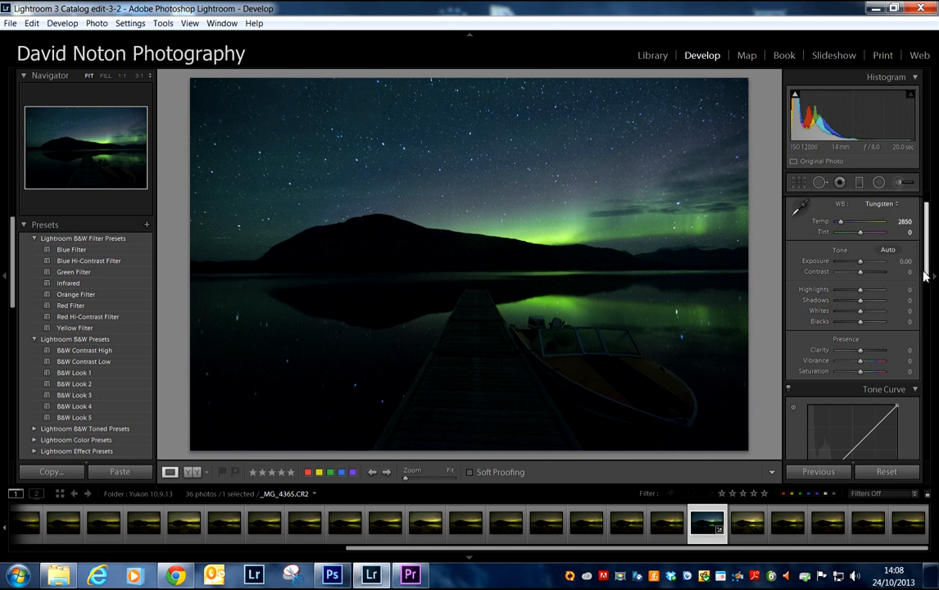
# Step: Raise the Blacks of _MG_4365.CR2 to +21 to open up the darkest tones
pyautogui.scroll(-1, 927, 276)
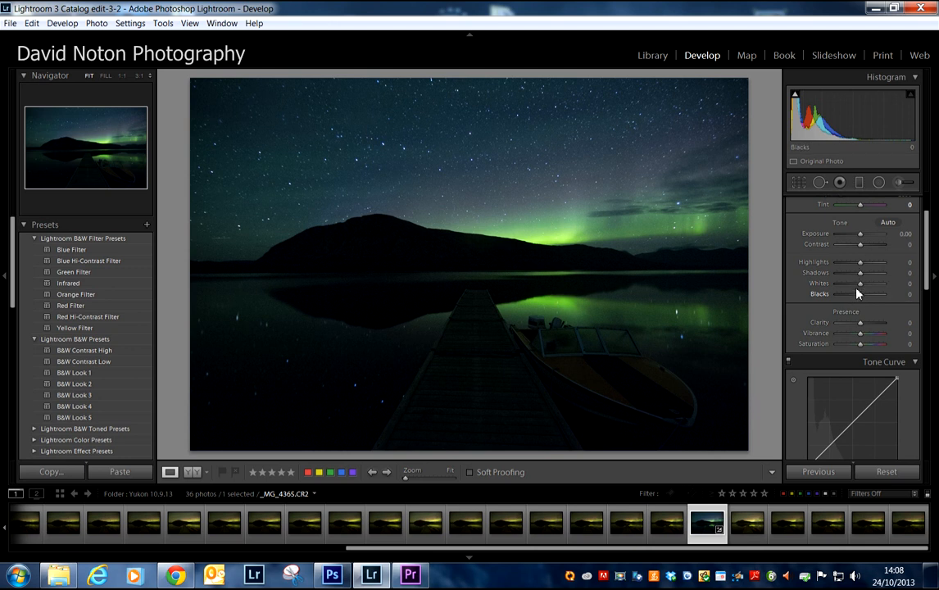
pyautogui.moveTo(862, 297); pyautogui.dragTo(871, 296)
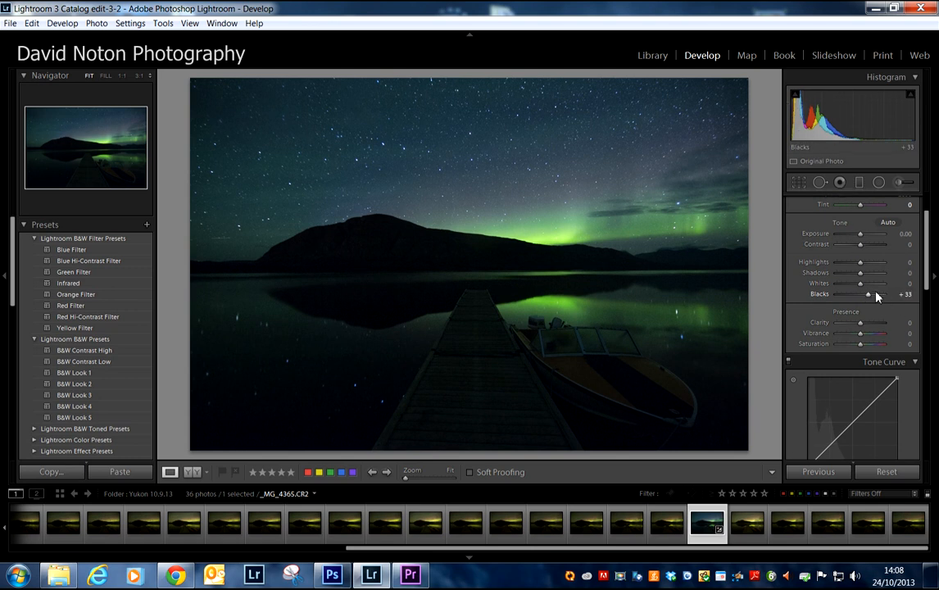
pyautogui.click(865, 296)
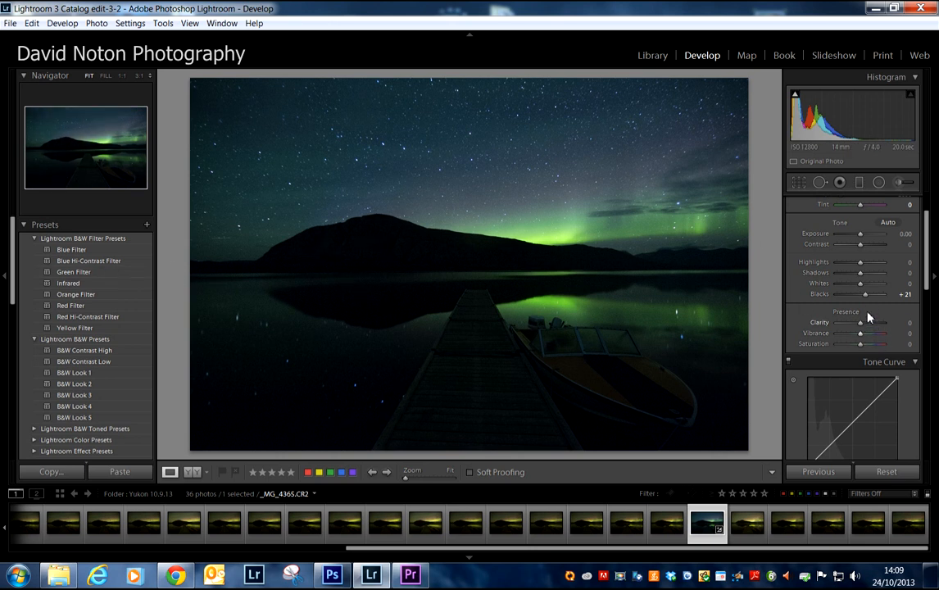
pyautogui.moveTo(865, 297); pyautogui.dragTo(864, 296)
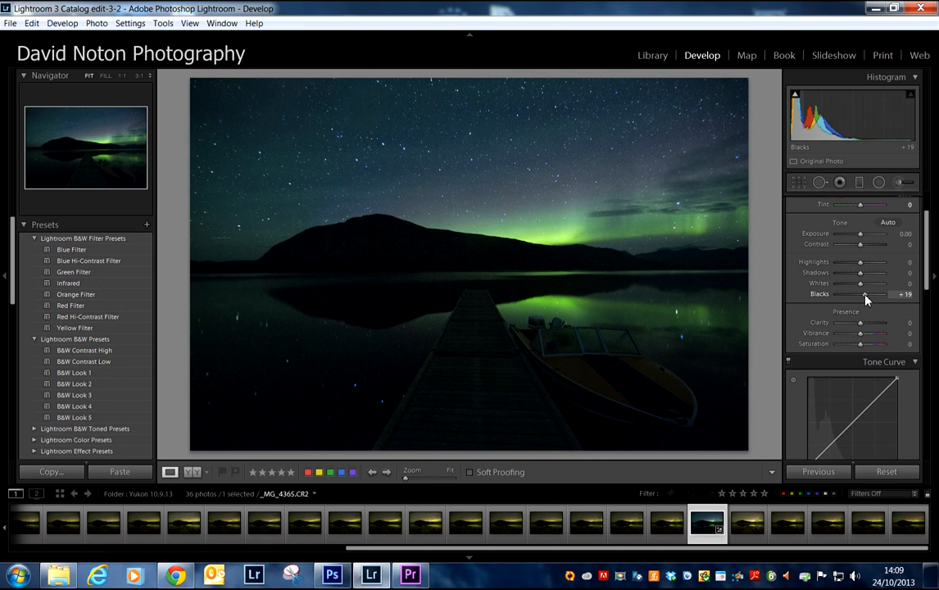
pyautogui.moveTo(866, 296); pyautogui.dragTo(867, 296)
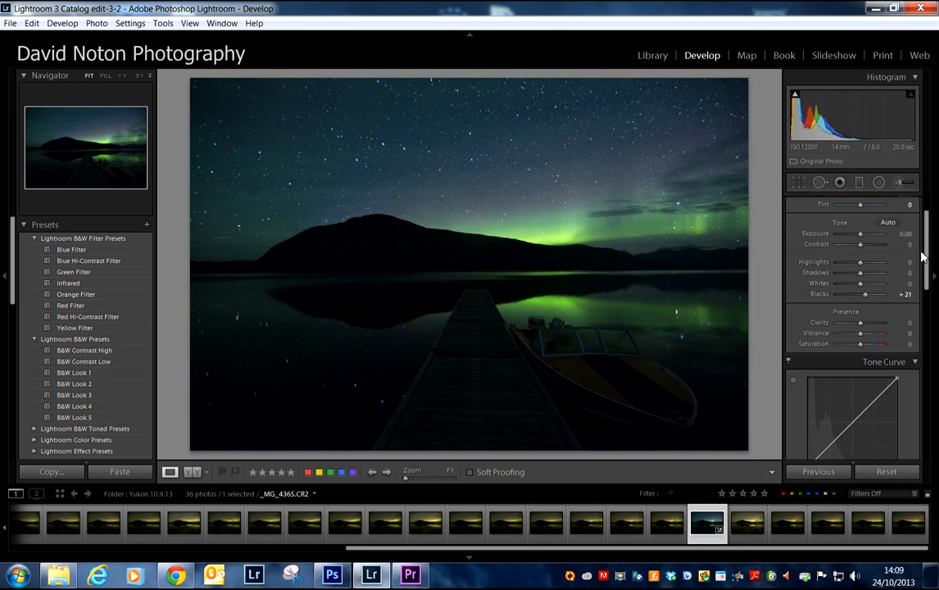
# Step: Shape the RGB tone curve into a gentle S with a raised highlight point and a shadow point near the lower end
pyautogui.moveTo(926, 256); pyautogui.dragTo(905, 269)
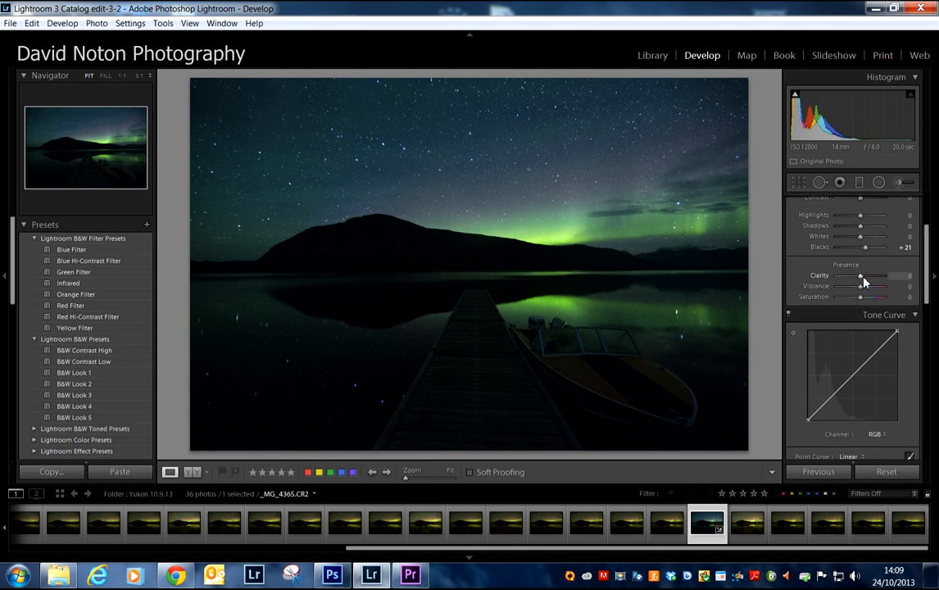
pyautogui.moveTo(926, 266); pyautogui.dragTo(928, 300)
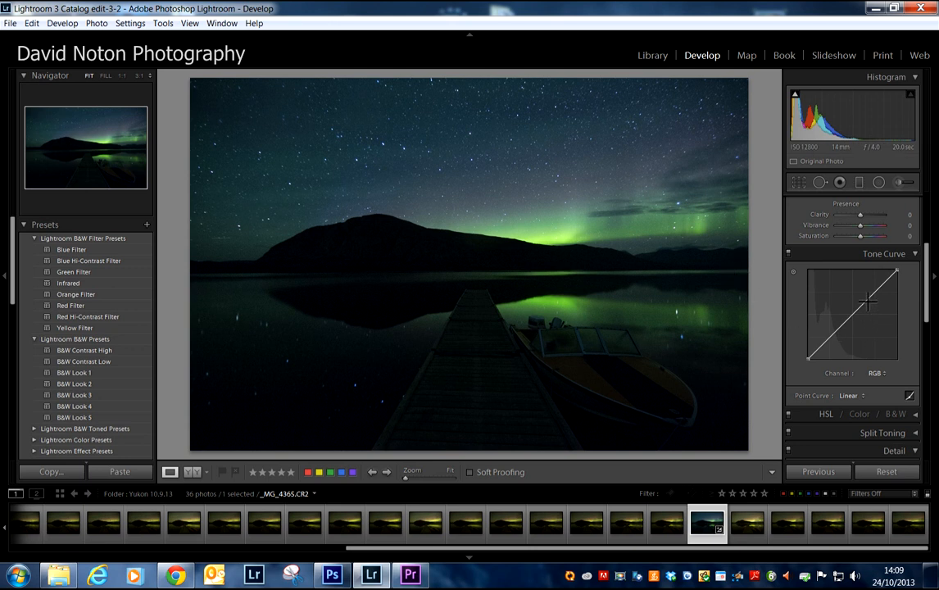
pyautogui.moveTo(871, 297); pyautogui.dragTo(868, 291)
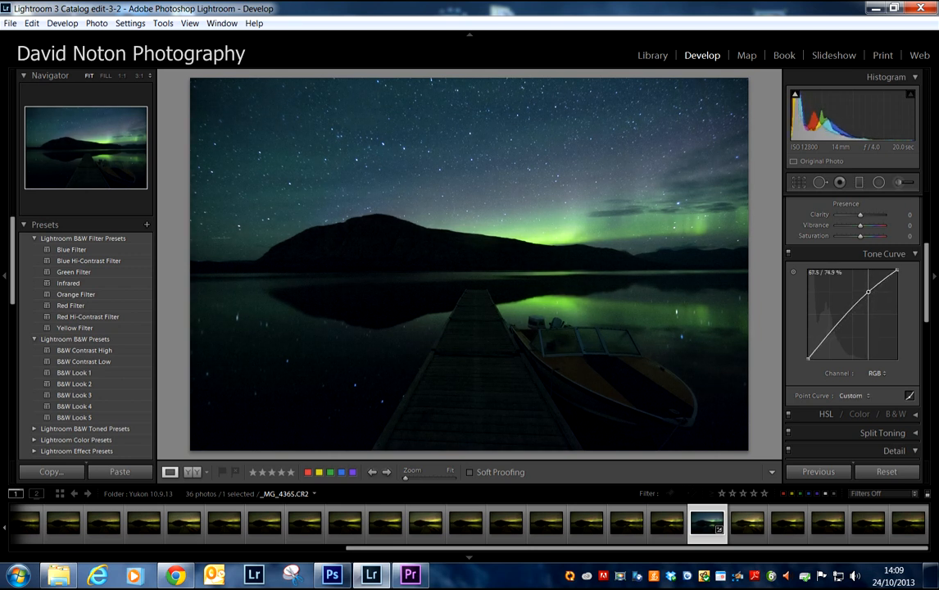
pyautogui.click(823, 343)
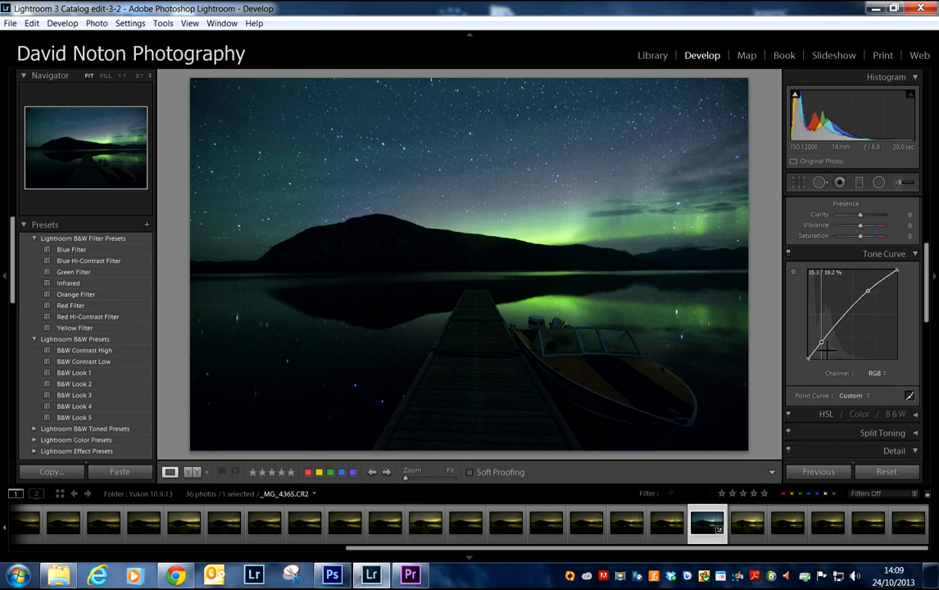
pyautogui.moveTo(822, 342); pyautogui.dragTo(823, 342)
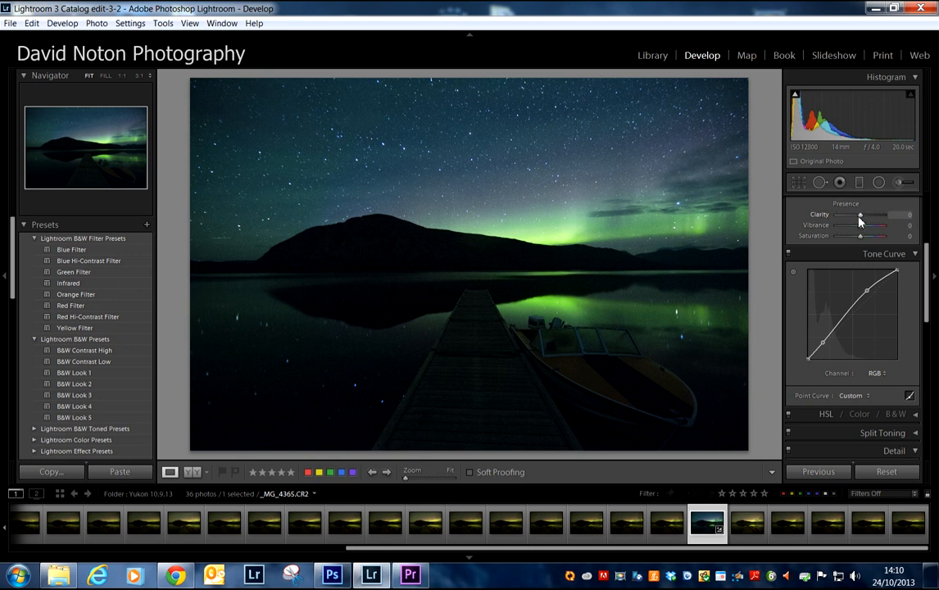
# Step: Try Clarity at +100, reduce it to about +12, and adjust Vibrance slightly upward
pyautogui.moveTo(861, 220); pyautogui.dragTo(886, 218)
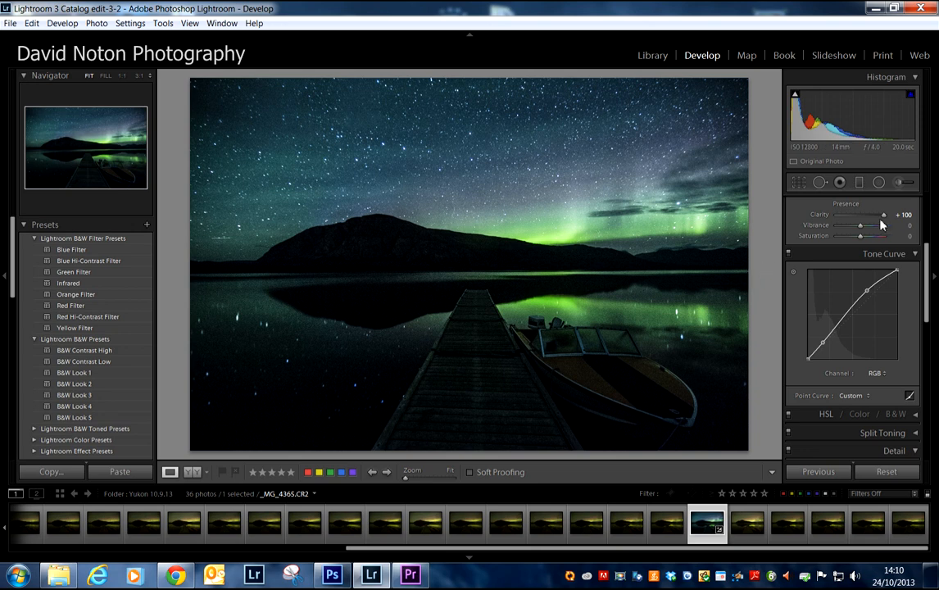
pyautogui.moveTo(883, 215); pyautogui.dragTo(865, 221)
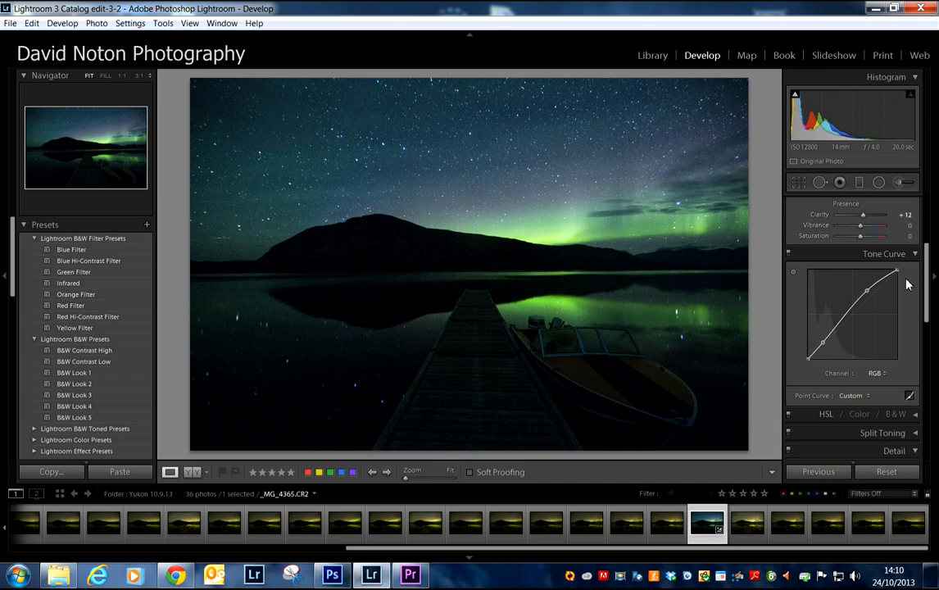
pyautogui.moveTo(863, 216); pyautogui.dragTo(864, 220)
pyautogui.moveTo(863, 220); pyautogui.dragTo(862, 221)
pyautogui.moveTo(862, 220); pyautogui.dragTo(864, 220)
pyautogui.moveTo(861, 231); pyautogui.dragTo(864, 231)
# Step: Inspect the boat and reflection at 1:1 and apply the Sharpen - Scenic preset to _MG_4365.CR2
pyautogui.moveTo(926, 282); pyautogui.dragTo(929, 338)
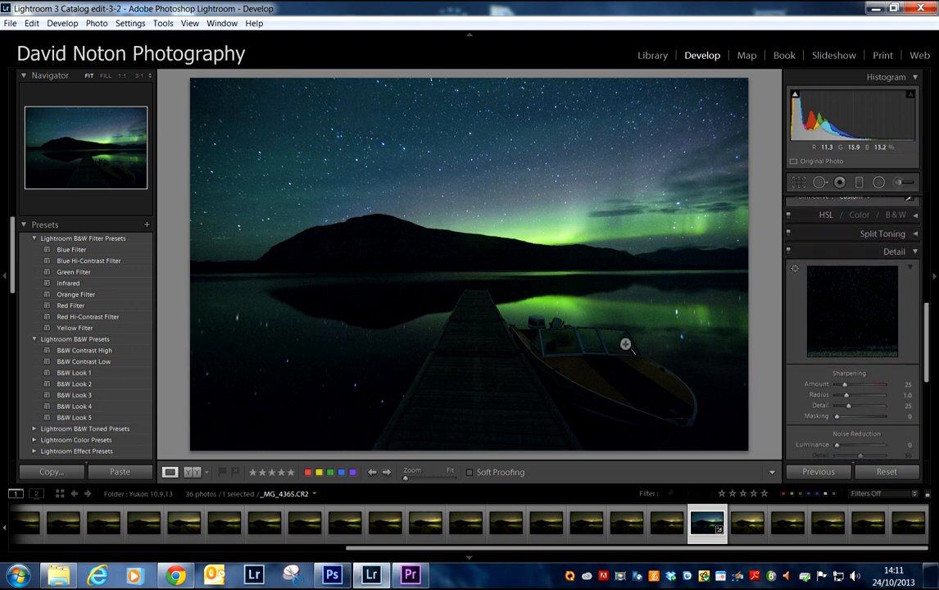
pyautogui.click(591, 333)
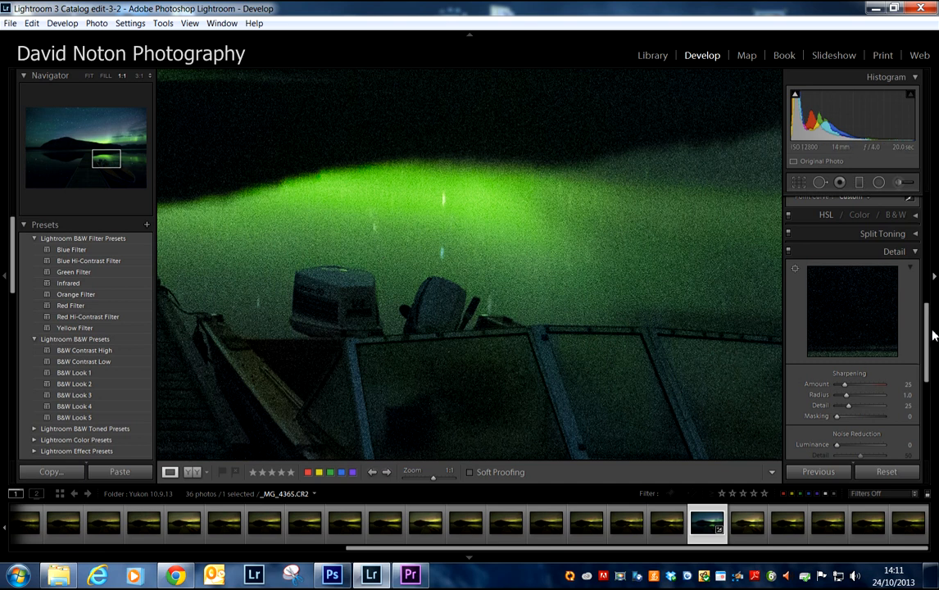
pyautogui.moveTo(929, 337); pyautogui.dragTo(929, 349)
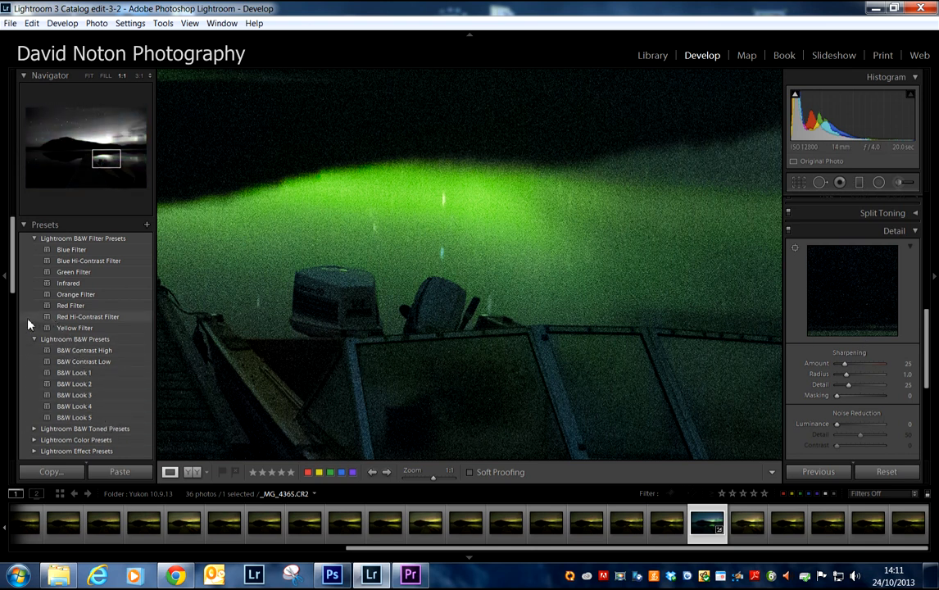
pyautogui.moveTo(10, 273); pyautogui.dragTo(11, 339)
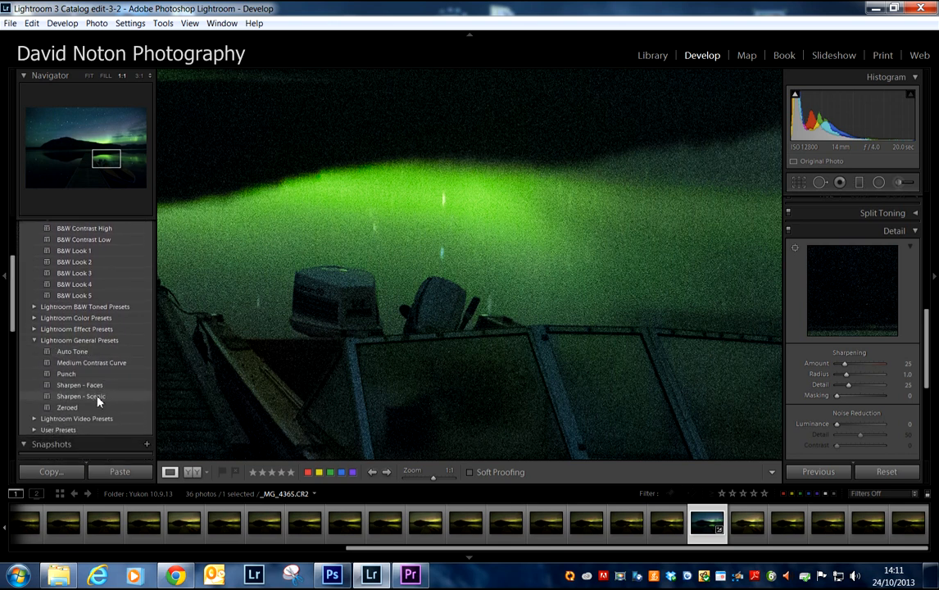
pyautogui.click(99, 397)
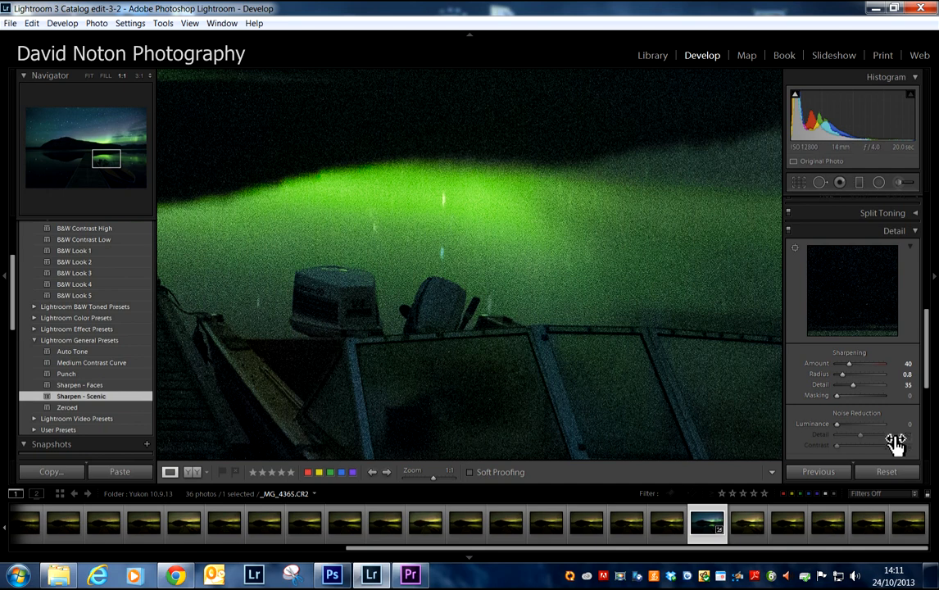
pyautogui.click(563, 307)
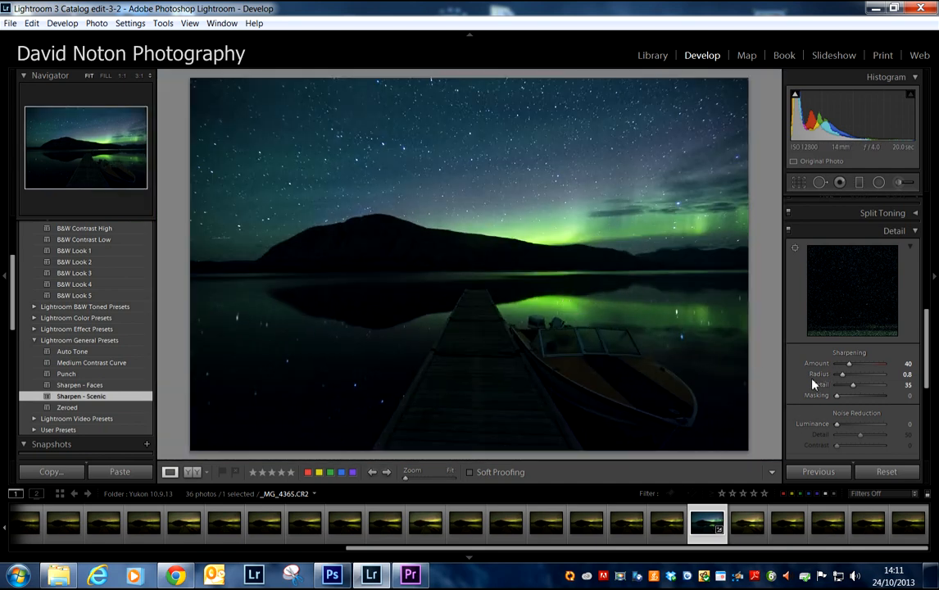
# Step: Set the sharpening Masking to 35 using the black-and-white mask preview to confine sharpening to the edges
pyautogui.press('alt')
pyautogui.moveTo(837, 399); pyautogui.dragTo(854, 400)
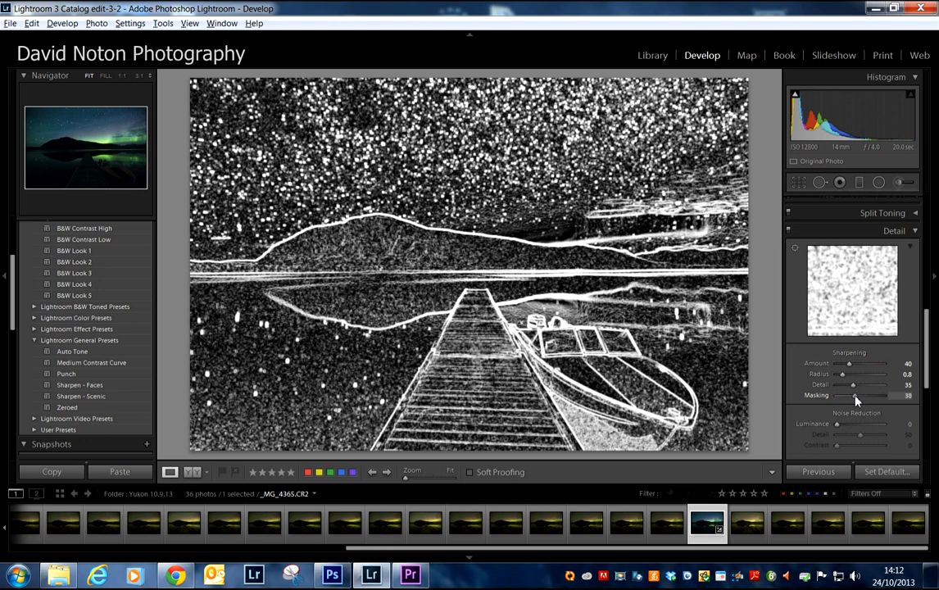
pyautogui.moveTo(858, 400); pyautogui.dragTo(855, 400)
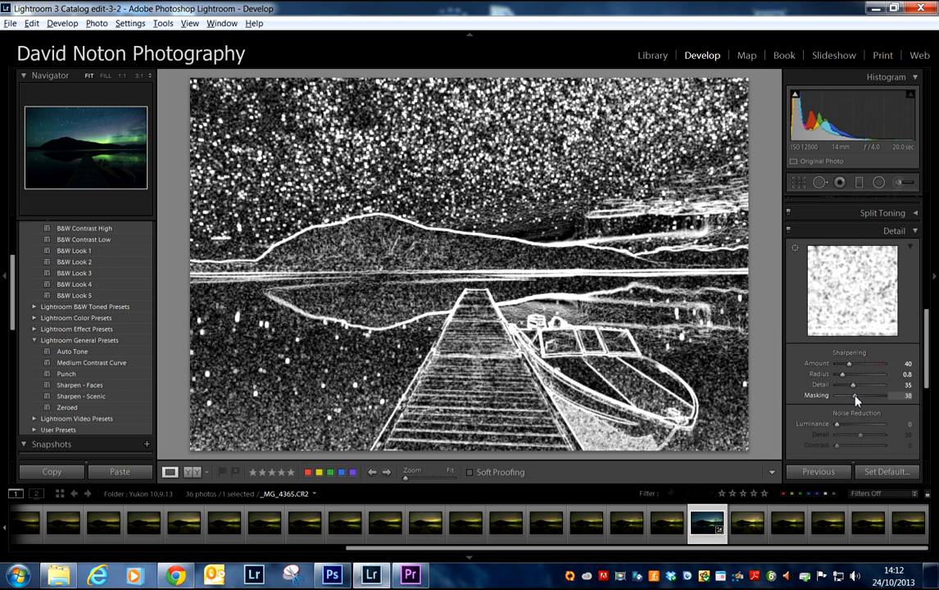
pyautogui.moveTo(857, 400); pyautogui.dragTo(855, 400)
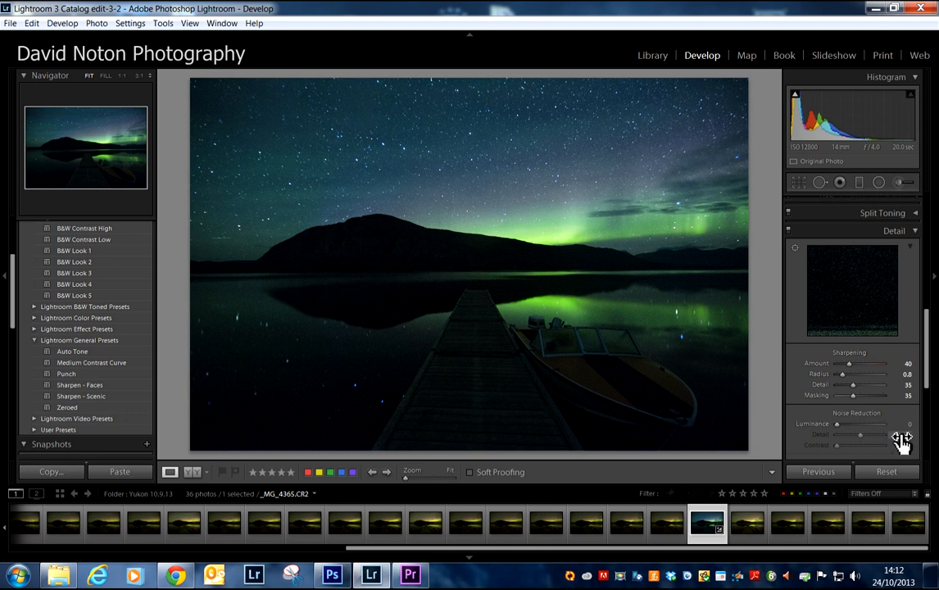
# Step: Set Luminance noise reduction to 35, judging stronger and weaker amounts on the starry sky at 1:1
pyautogui.moveTo(928, 341); pyautogui.dragTo(929, 373)
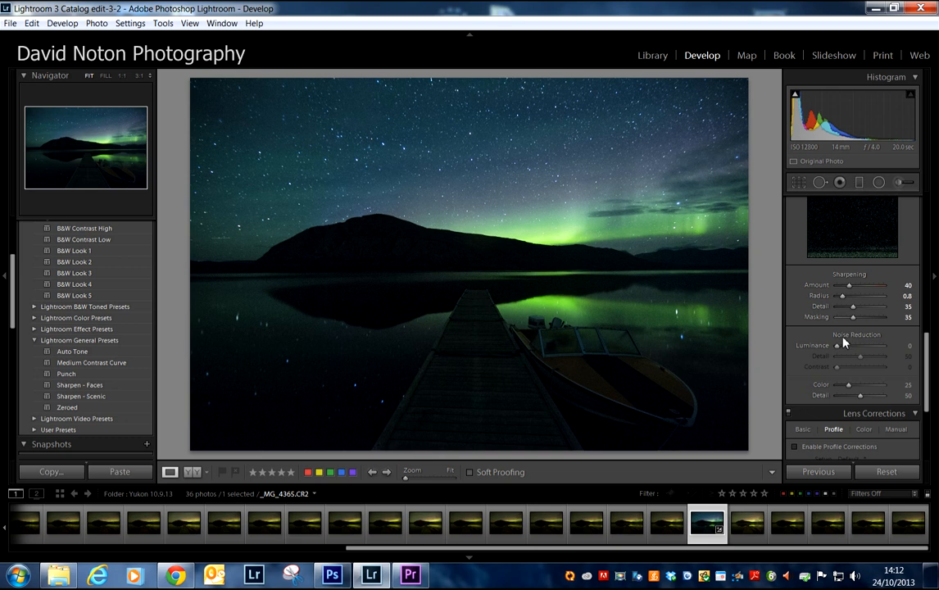
pyautogui.click(526, 226)
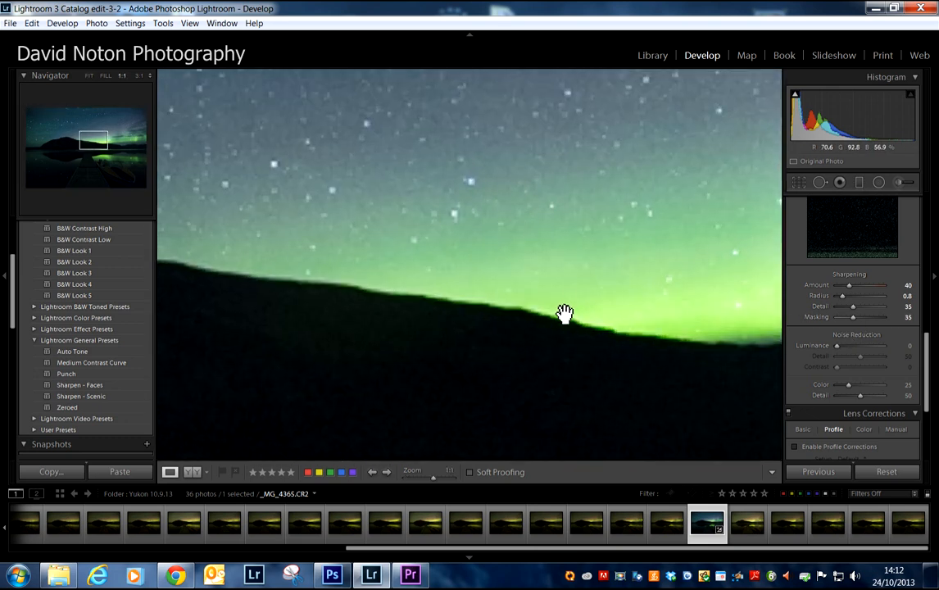
pyautogui.moveTo(388, 236); pyautogui.dragTo(482, 268)
pyautogui.moveTo(428, 248); pyautogui.dragTo(582, 343)
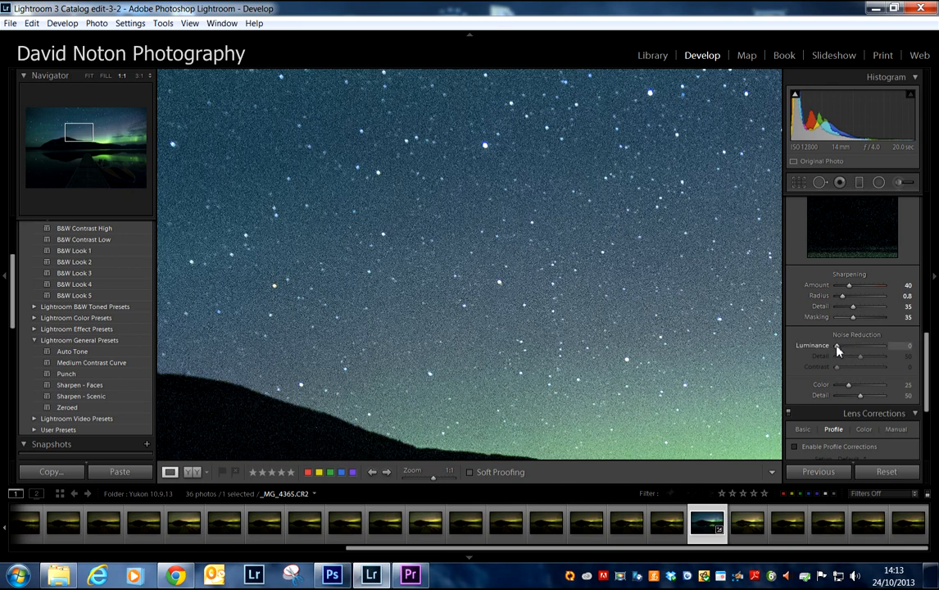
pyautogui.moveTo(837, 350); pyautogui.dragTo(871, 351)
pyautogui.moveTo(884, 349); pyautogui.dragTo(861, 354)
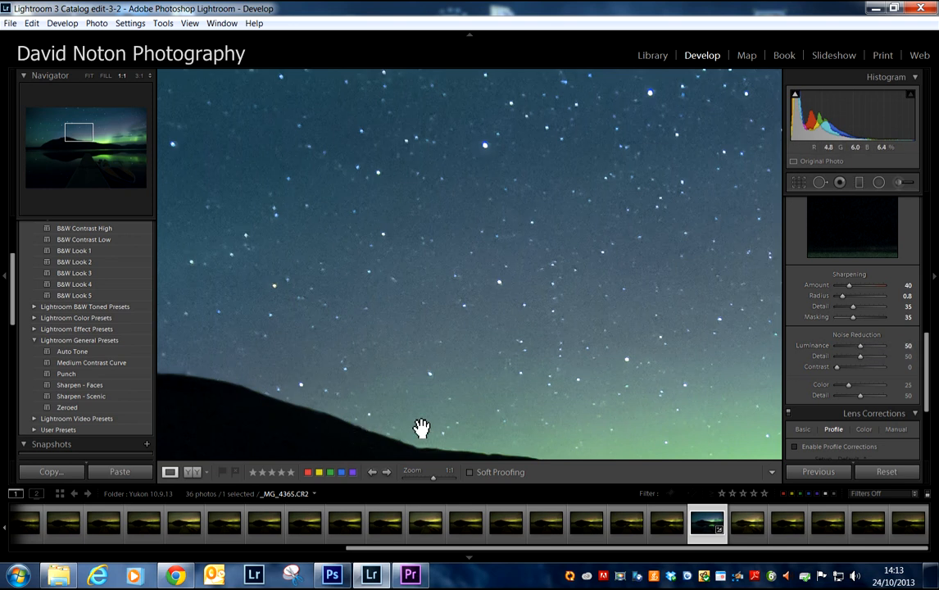
pyautogui.moveTo(862, 351); pyautogui.dragTo(853, 352)
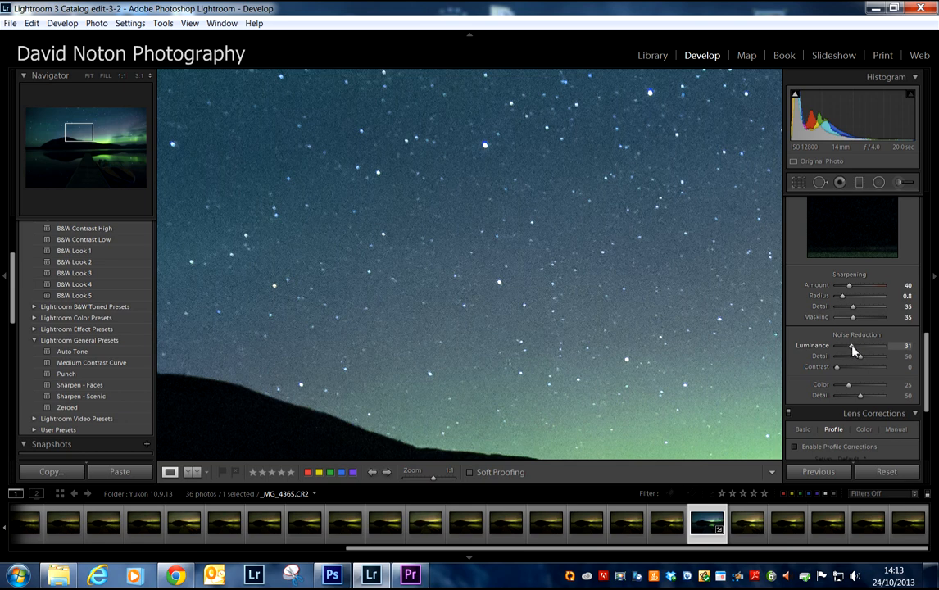
pyautogui.moveTo(854, 351); pyautogui.dragTo(837, 354)
pyautogui.moveTo(838, 350); pyautogui.dragTo(854, 350)
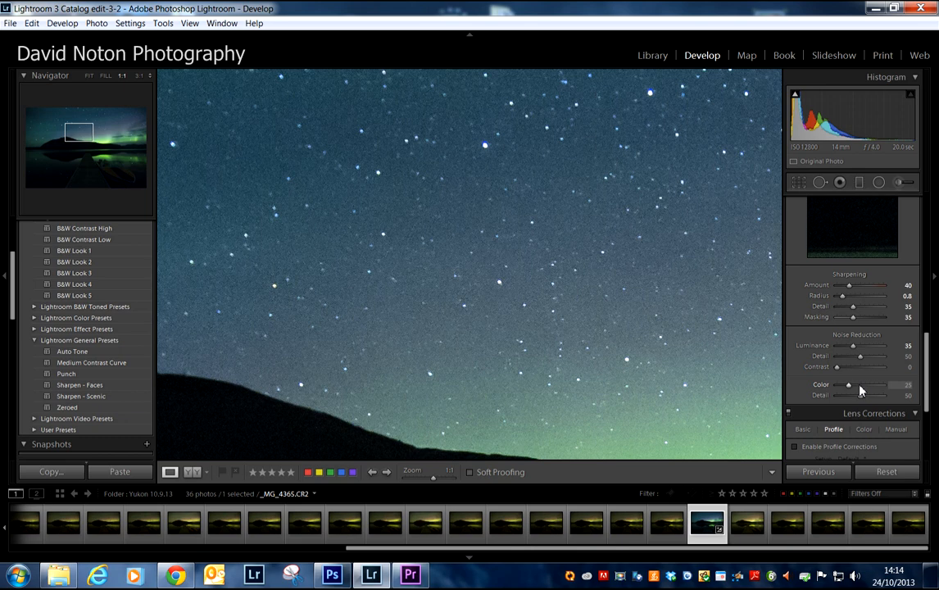
# Step: Try lower Color noise reduction amounts on the sky, set it to 40, and return to the full-image view
pyautogui.moveTo(850, 388); pyautogui.dragTo(825, 395)
pyautogui.moveTo(837, 385); pyautogui.dragTo(844, 391)
pyautogui.moveTo(848, 390); pyautogui.dragTo(858, 391)
pyautogui.moveTo(856, 387); pyautogui.dragTo(857, 388)
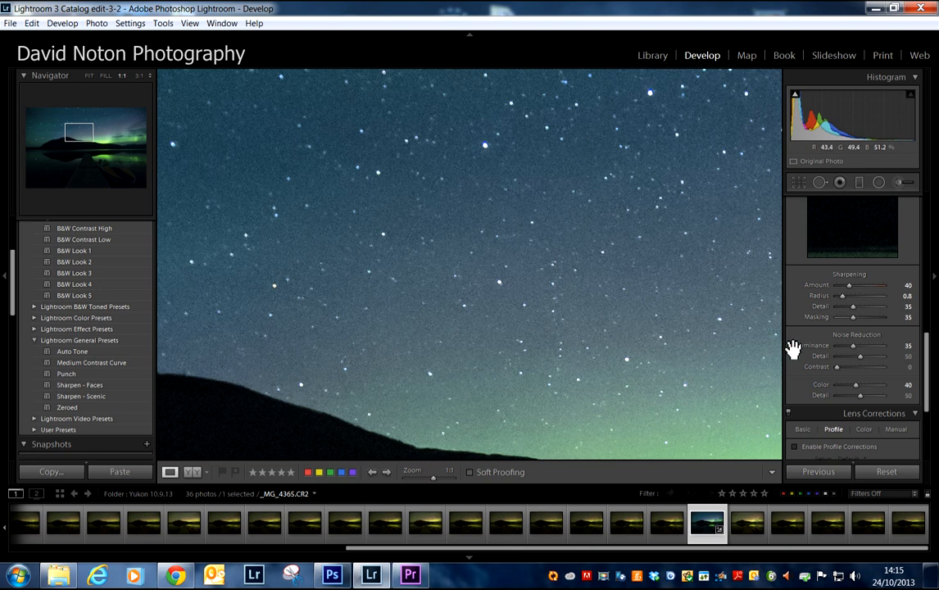
pyautogui.click(570, 350)
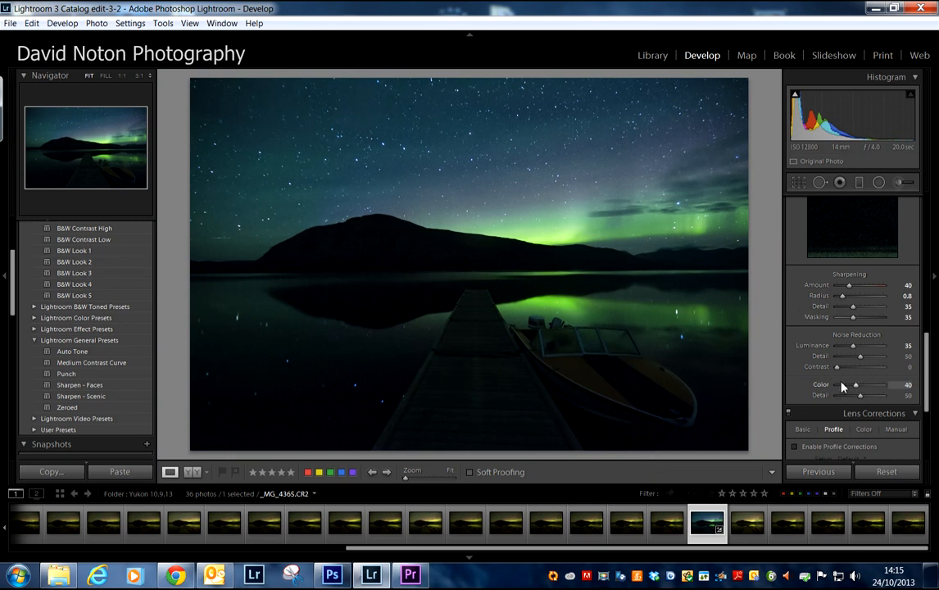
# Step: Compare _MG_4365.CR2 before and after editing, and view the unedited shots on either side of it
pyautogui.click(194, 474)
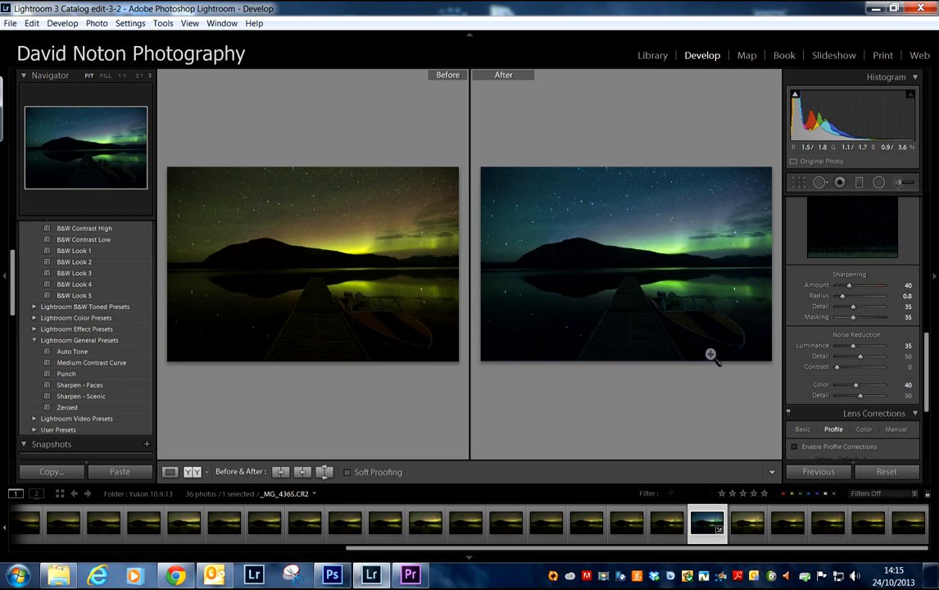
pyautogui.click(170, 473)
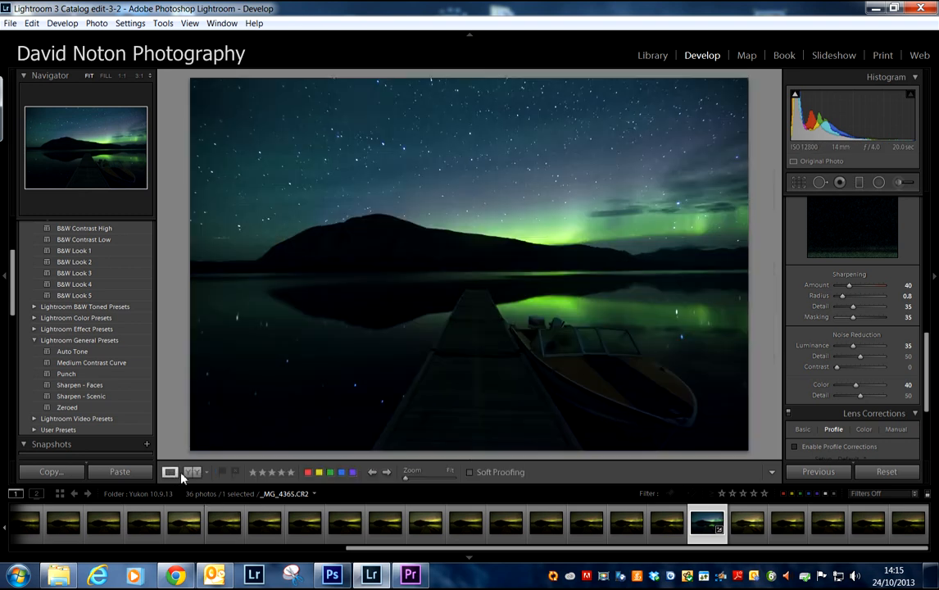
pyautogui.click(751, 525)
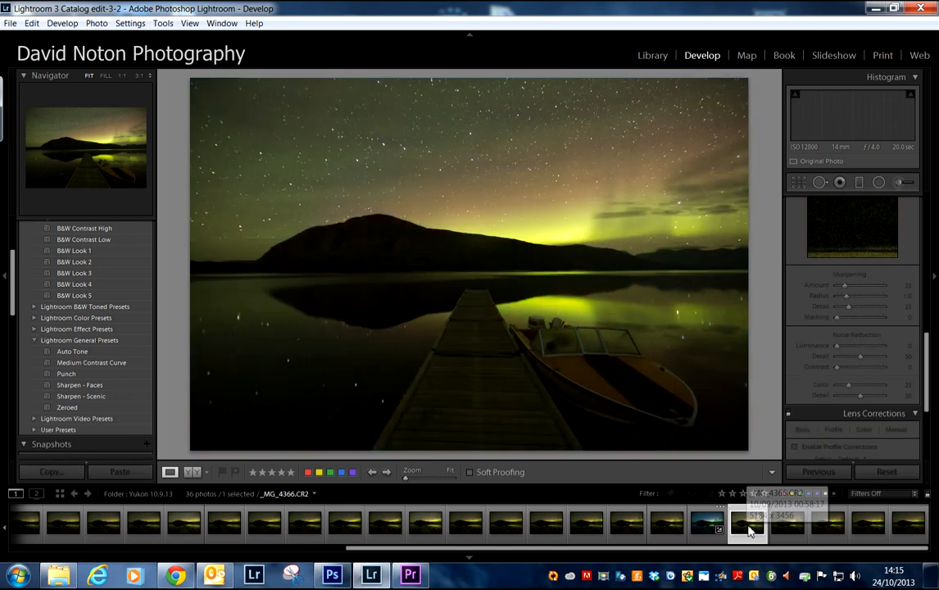
pyautogui.click(669, 525)
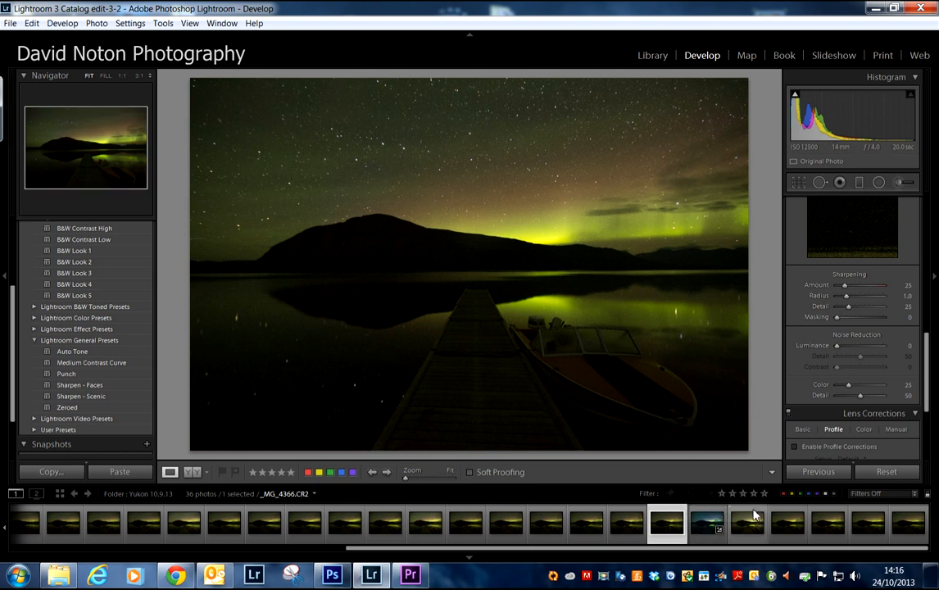
pyautogui.click(713, 528)
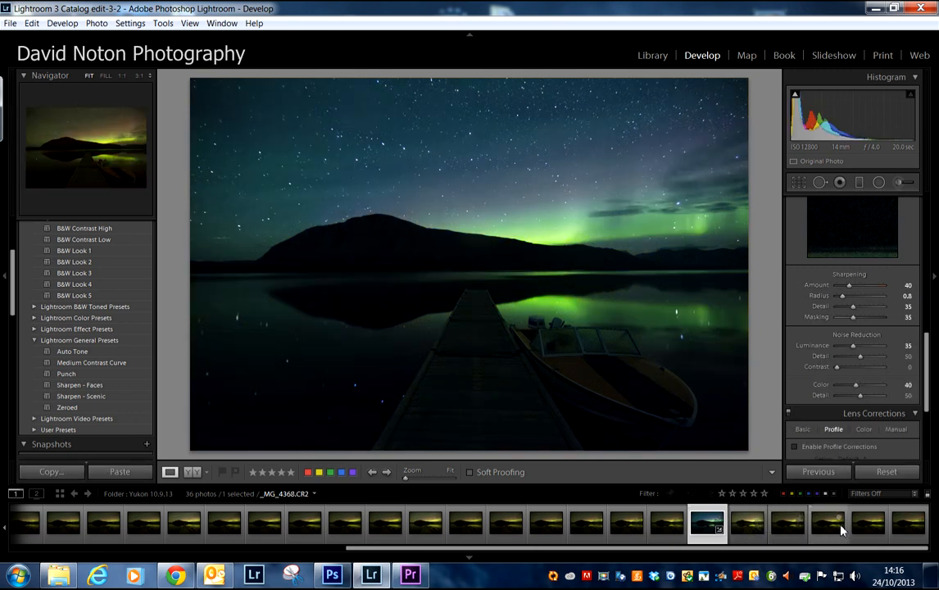
# Step: Copy the develop settings of _MG_4365.CR2 with the preselected options and paste them onto _MG_4366.CR2
pyautogui.click(49, 472)
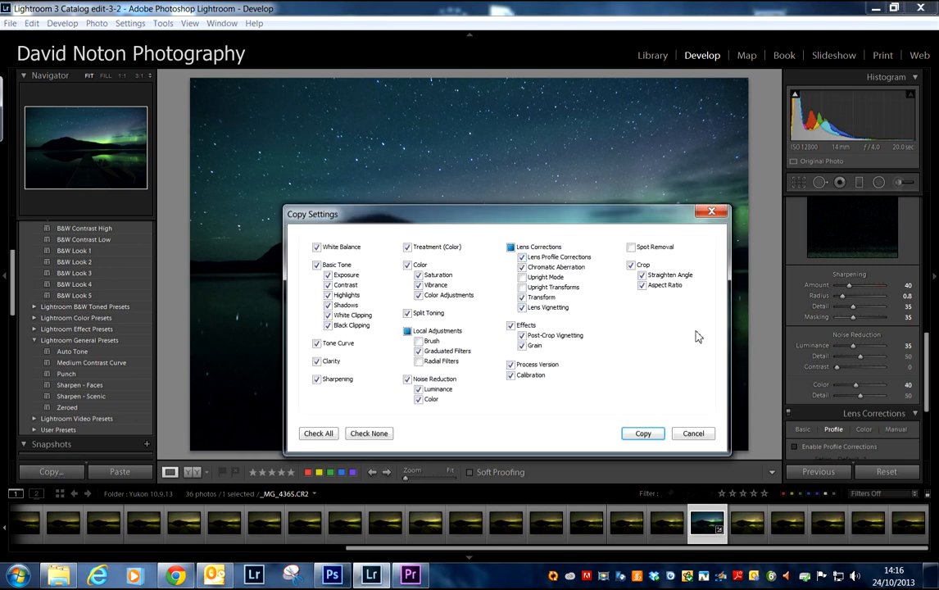
pyautogui.click(644, 435)
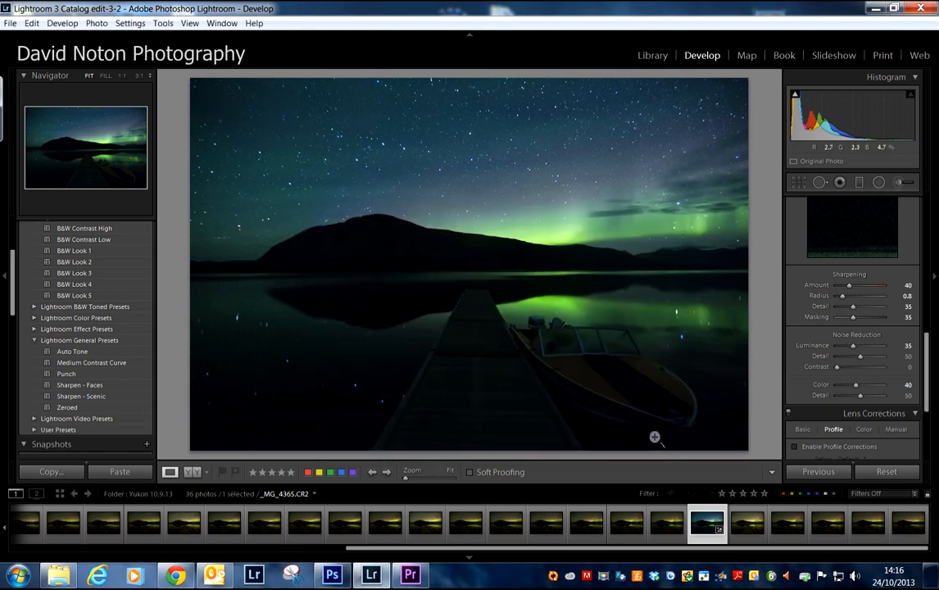
pyautogui.click(748, 524)
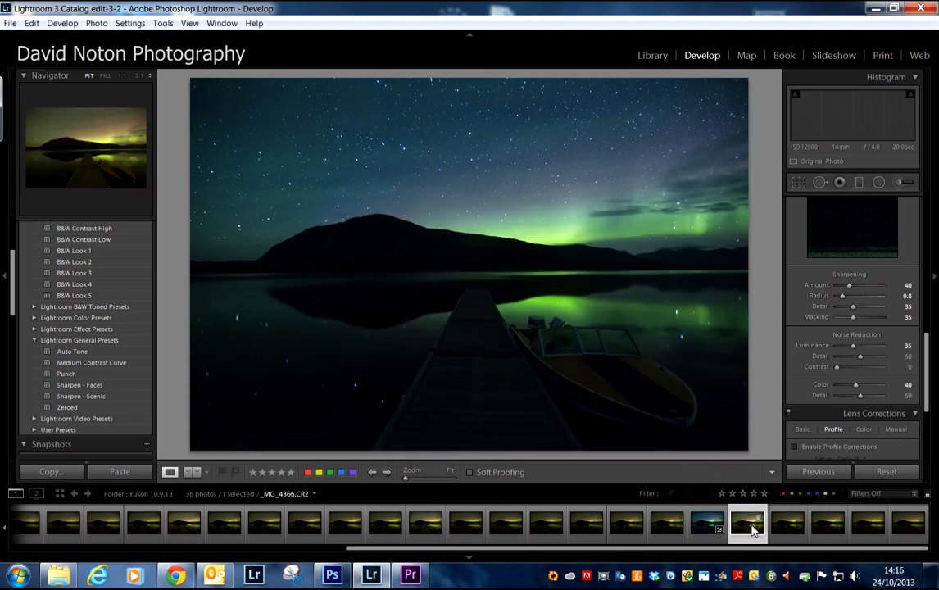
pyautogui.click(120, 473)
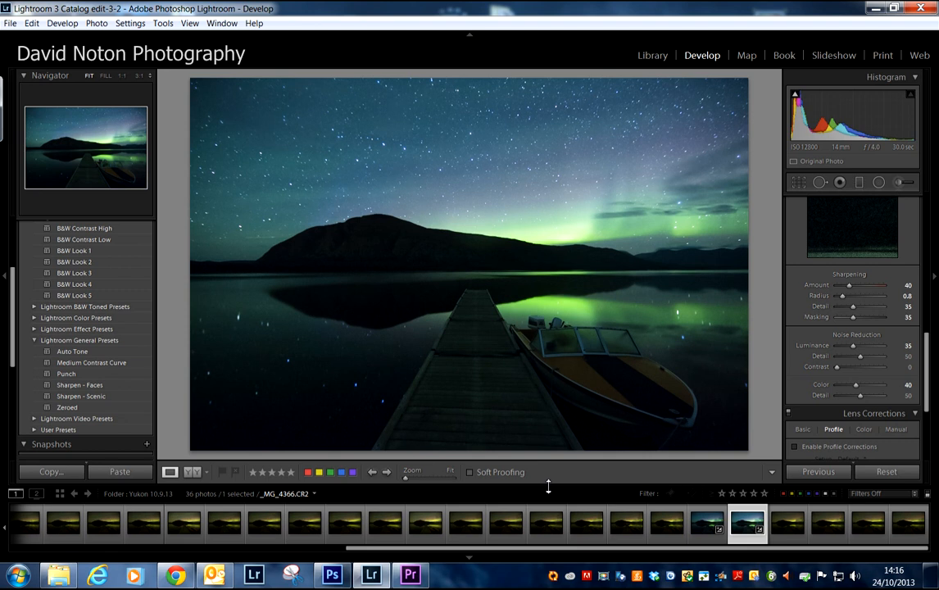
# Step: Set the Blacks of _MG_4366.CR2 to +26 and the Shadows to +14
pyautogui.moveTo(919, 383); pyautogui.dragTo(924, 236)
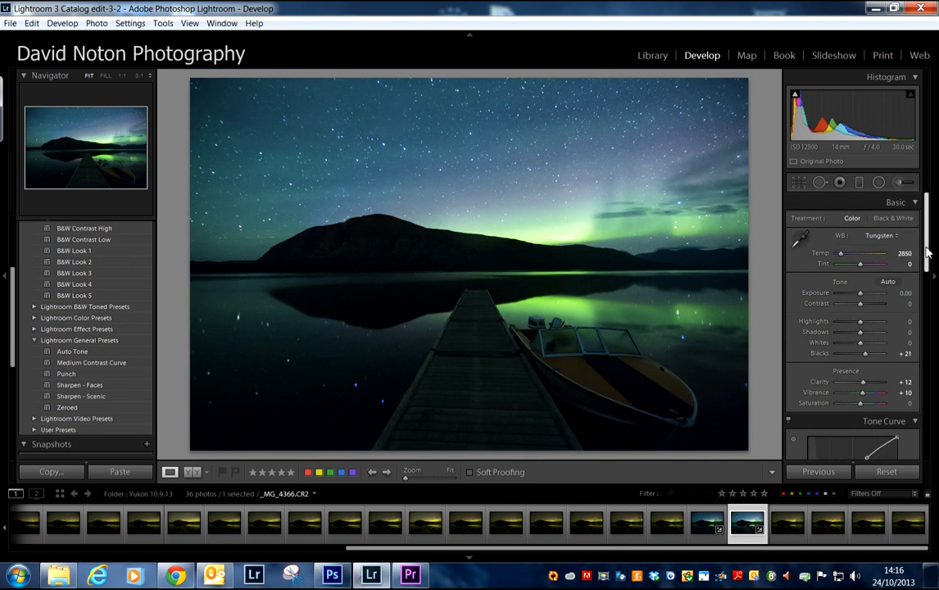
pyautogui.scroll(-2, 919, 254)
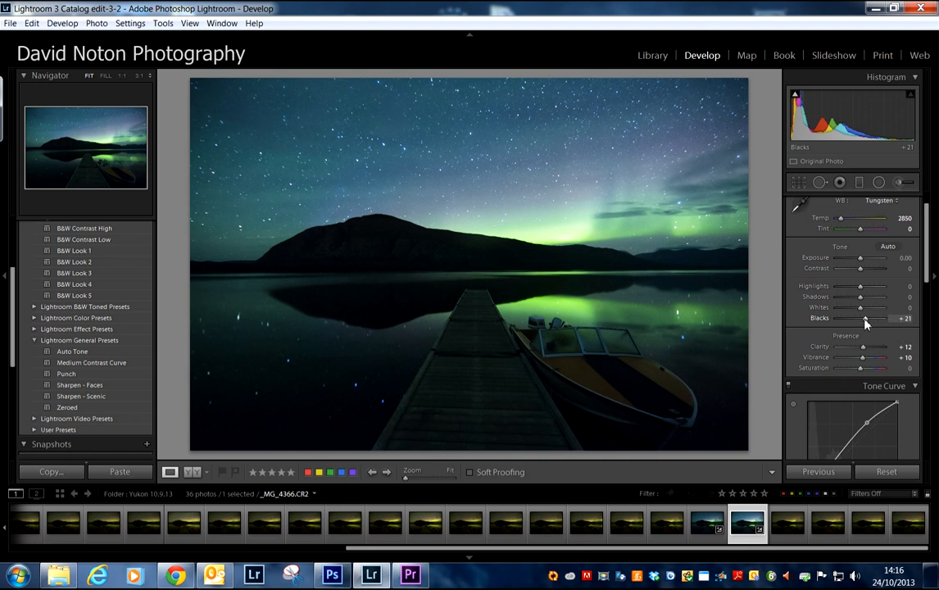
pyautogui.moveTo(866, 321); pyautogui.dragTo(867, 321)
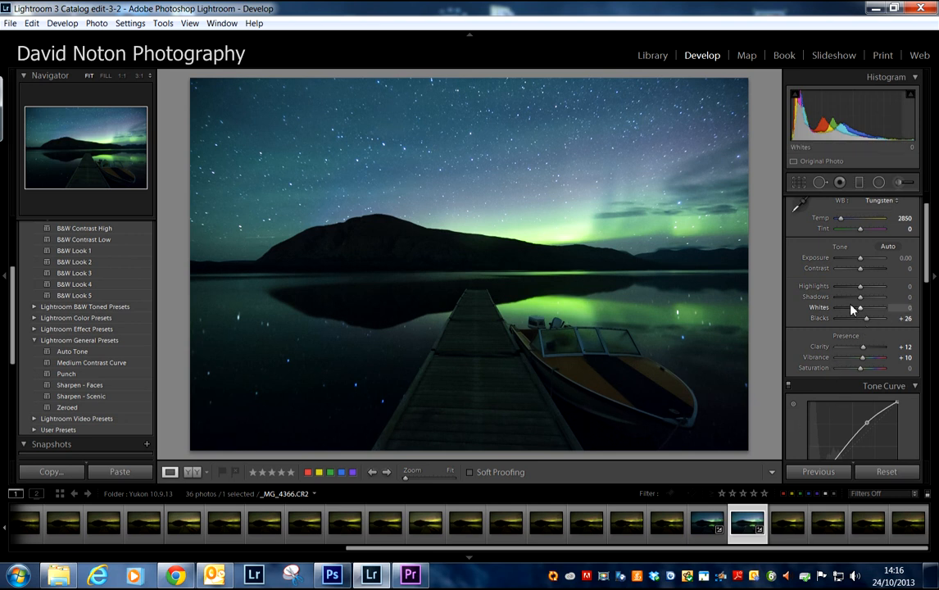
pyautogui.moveTo(862, 300); pyautogui.dragTo(864, 300)
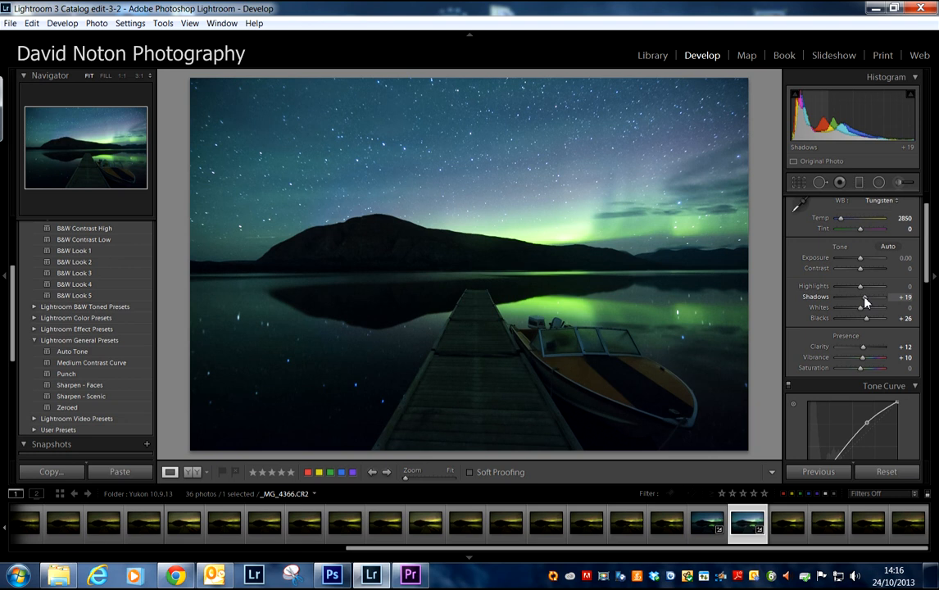
pyautogui.moveTo(866, 302); pyautogui.dragTo(866, 301)
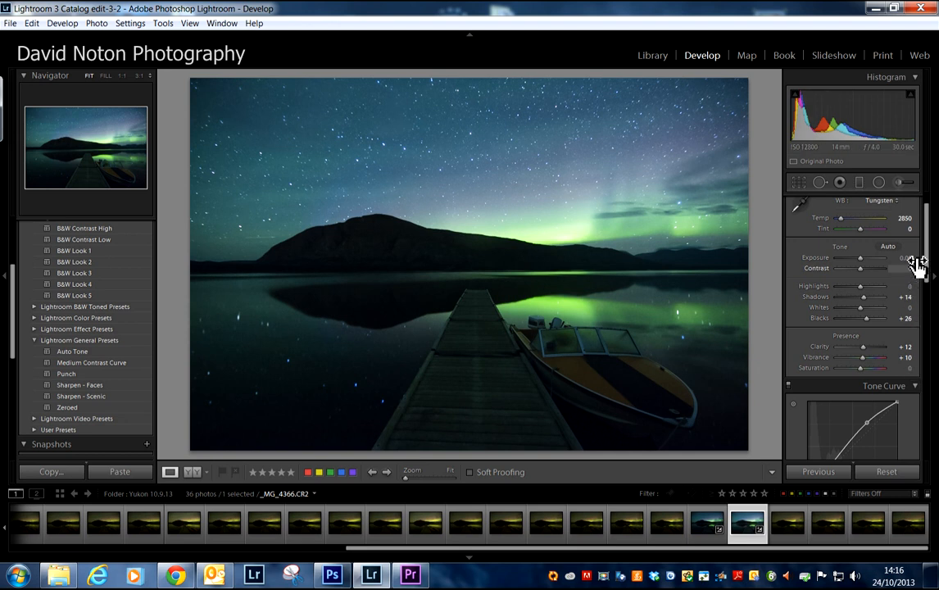
# Step: Refine the RGB tone curve of _MG_4366.CR2 by slightly lifting its shadow point and shifting its highlight point to brighten the image
pyautogui.scroll(-3, 925, 267)
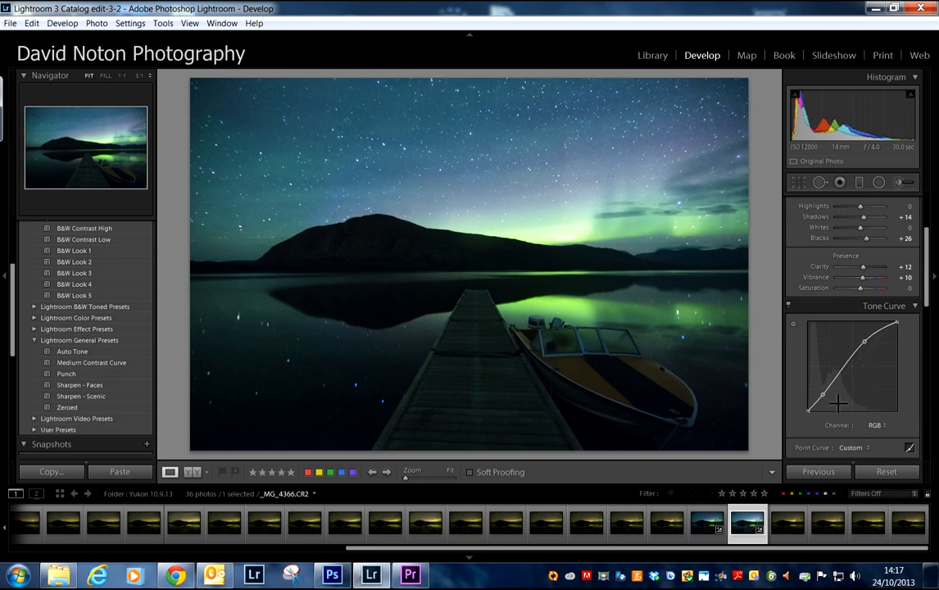
pyautogui.moveTo(823, 397); pyautogui.dragTo(820, 393)
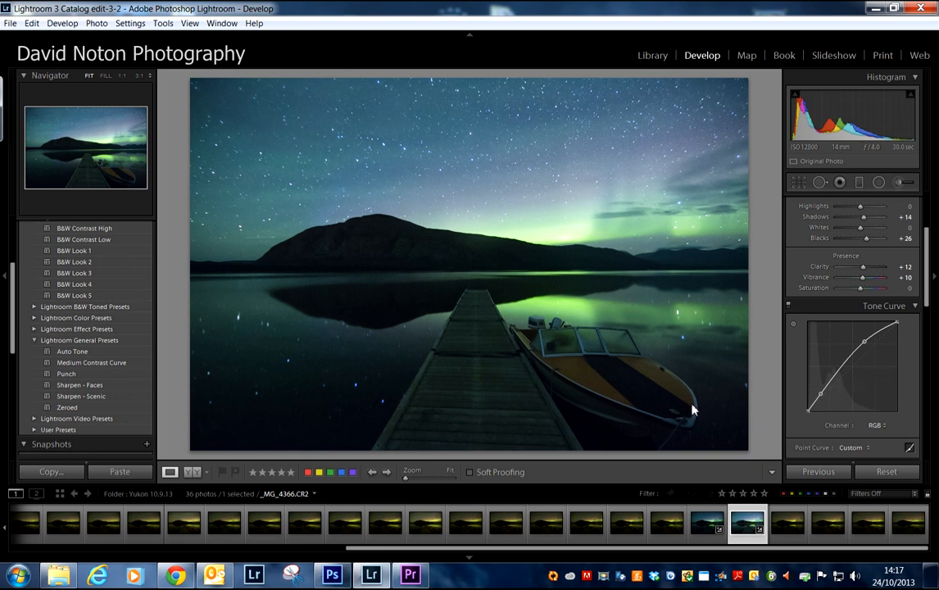
pyautogui.click(709, 525)
pyautogui.moveTo(822, 395); pyautogui.dragTo(821, 395)
pyautogui.moveTo(865, 342); pyautogui.dragTo(862, 341)
pyautogui.moveTo(820, 395); pyautogui.dragTo(821, 393)
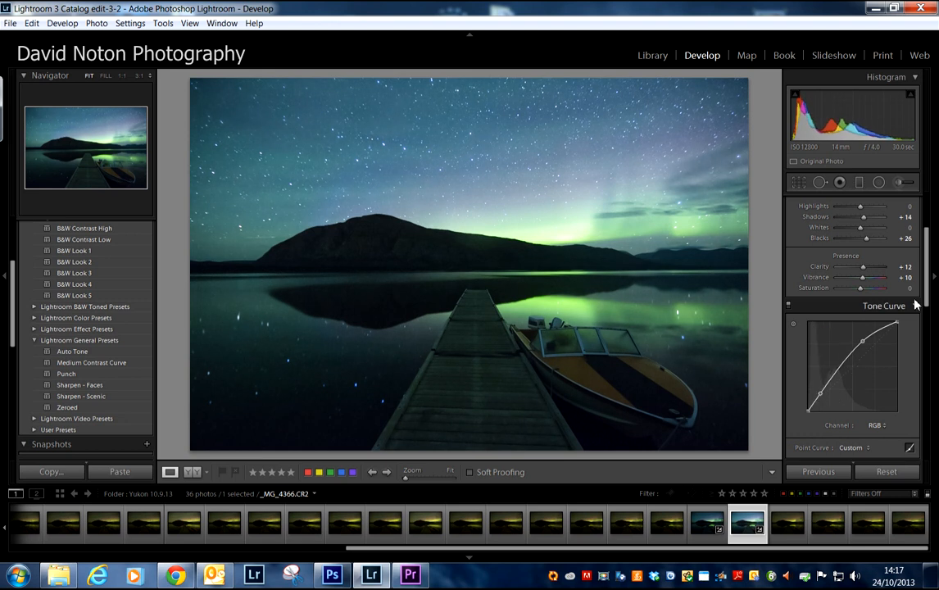
pyautogui.scroll(-5, 925, 294)
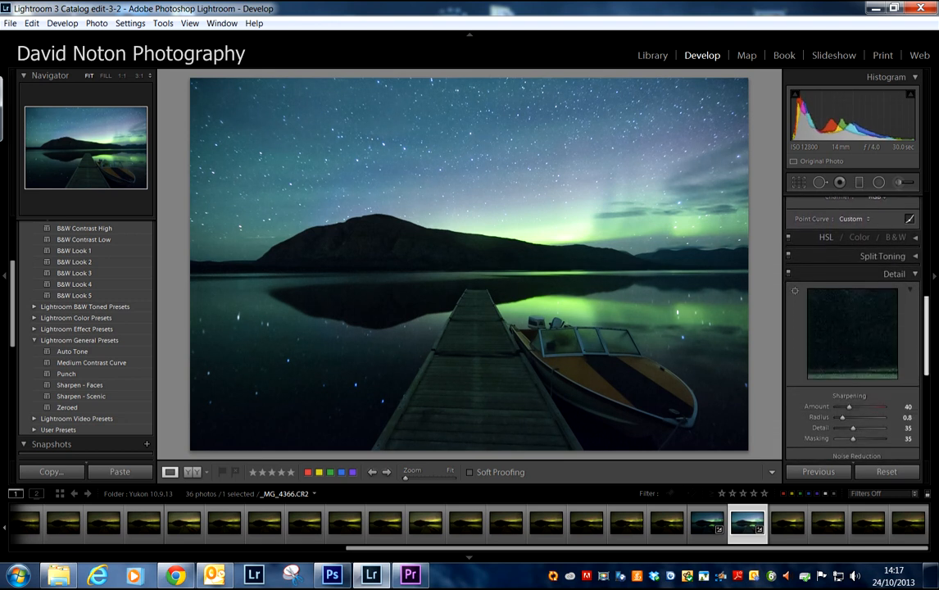
# Step: Review the sharpening and noise reduction settings of _MG_4366.CR2, and compare the image before and after editing
pyautogui.scroll(-2, 852, 271)
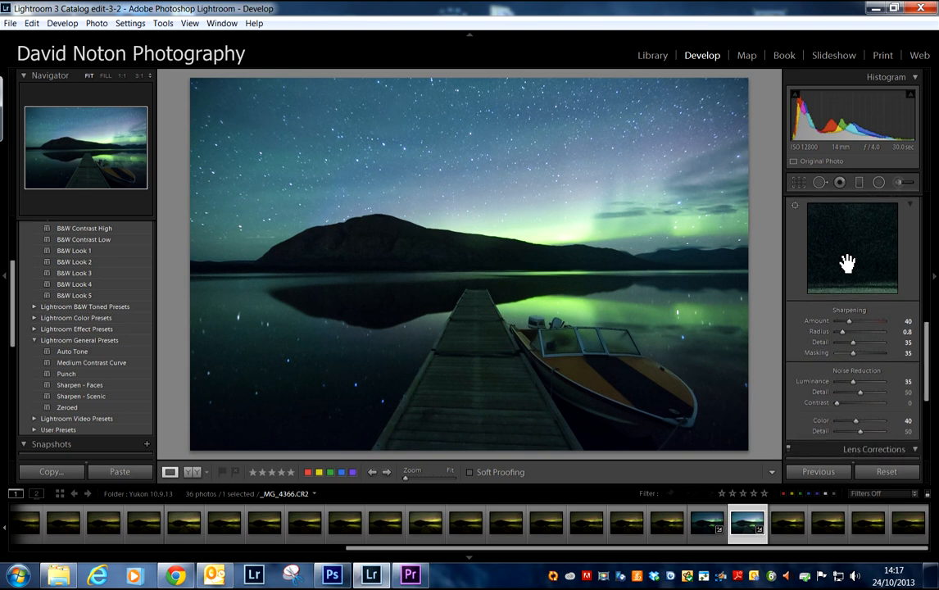
pyautogui.moveTo(927, 359); pyautogui.dragTo(929, 325)
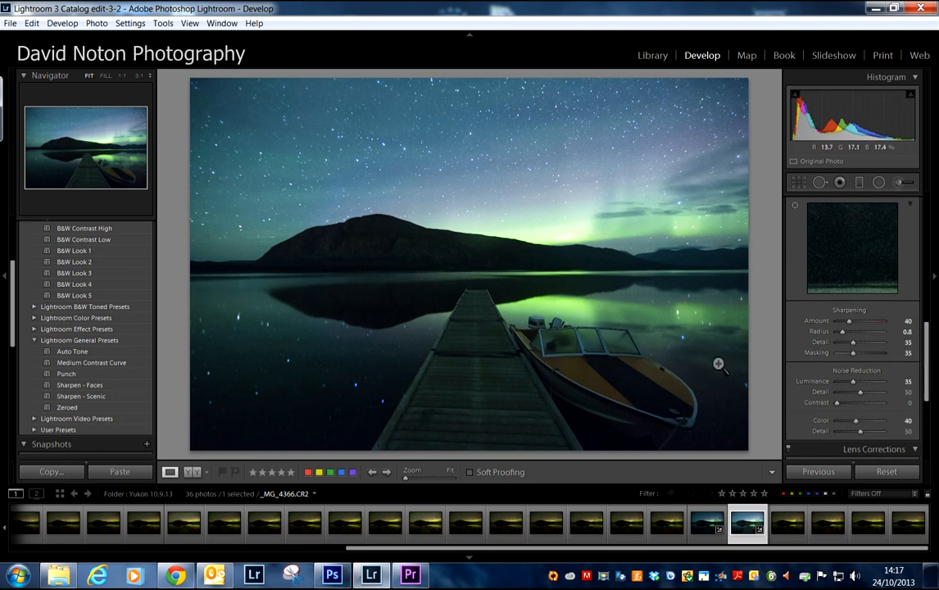
pyautogui.click(192, 473)
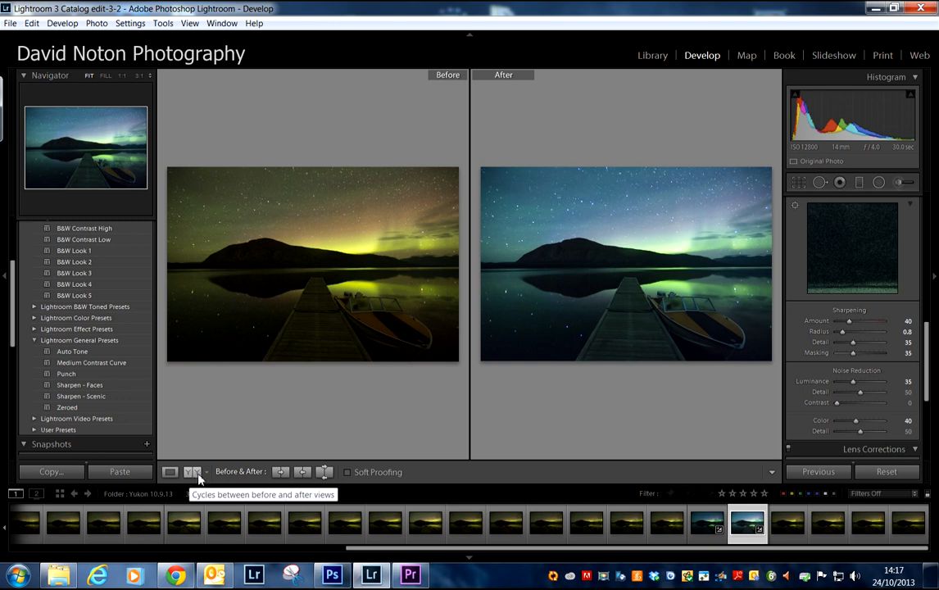
pyautogui.click(171, 474)
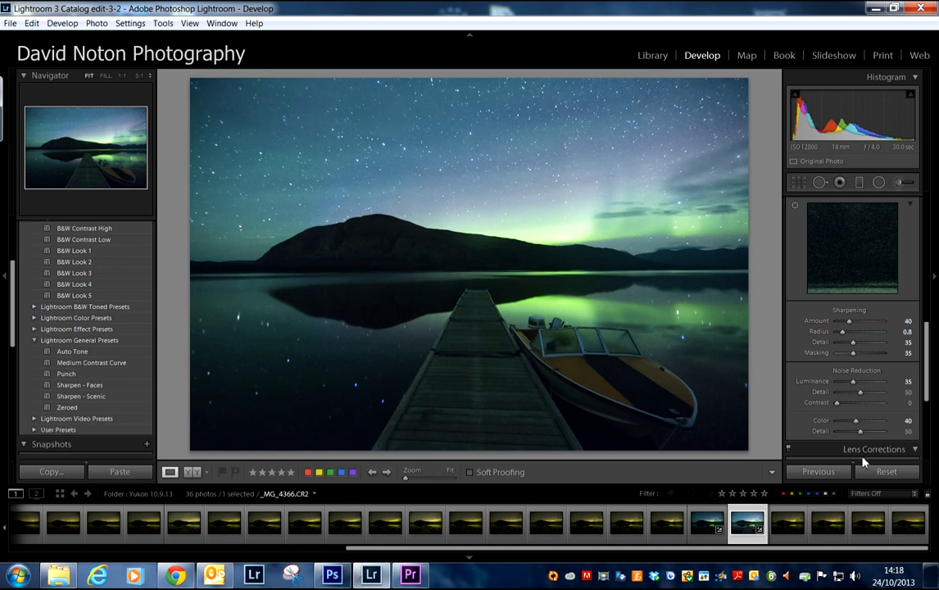
# Step: Select _MG_4365.CR2 together with _MG_4366.CR2 and open the export settings for both files from the Library
pyautogui.keyDown('ctrl'); pyautogui.click(710, 523); pyautogui.keyUp('ctrl')
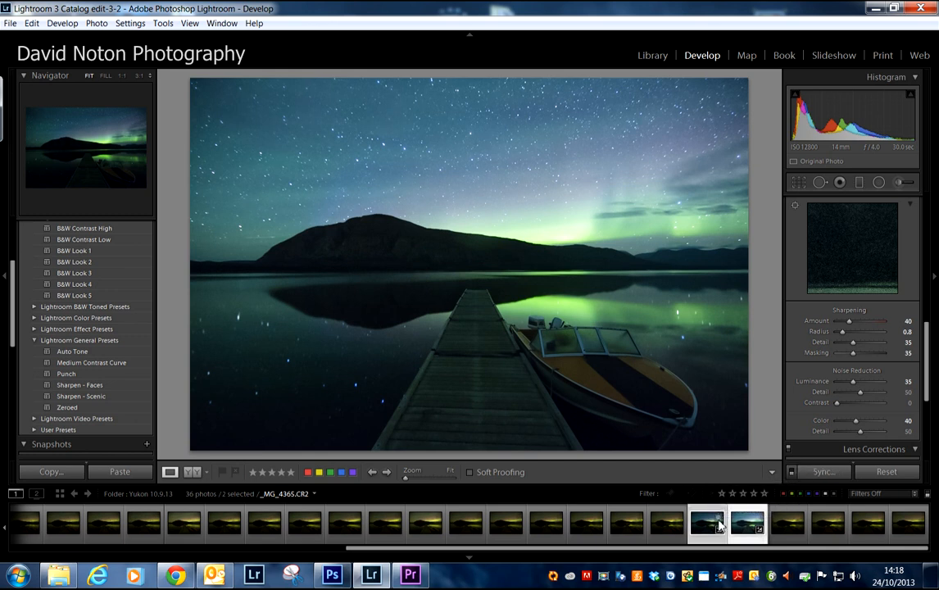
pyautogui.click(653, 56)
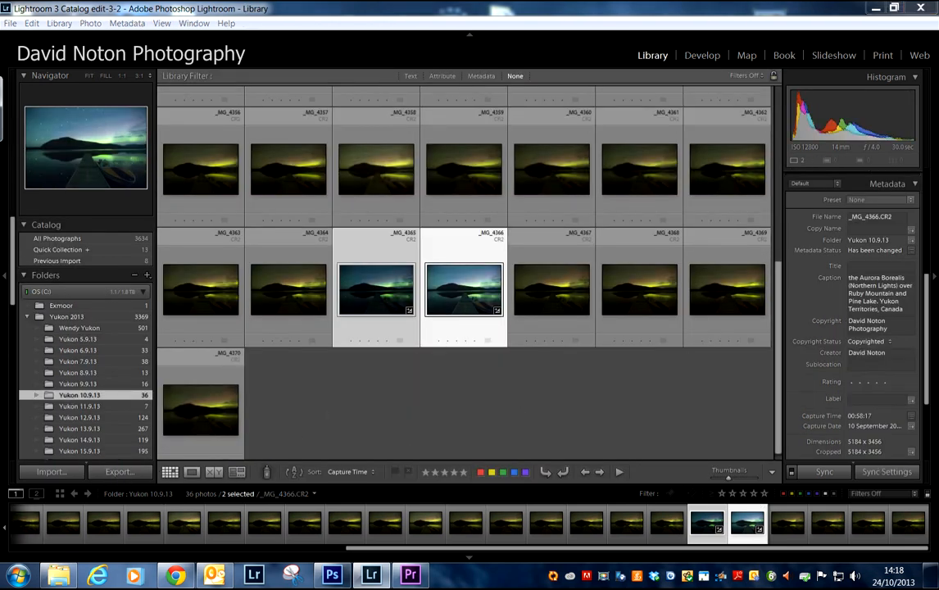
pyautogui.hotkey('ctrl', 'shift', 'e')
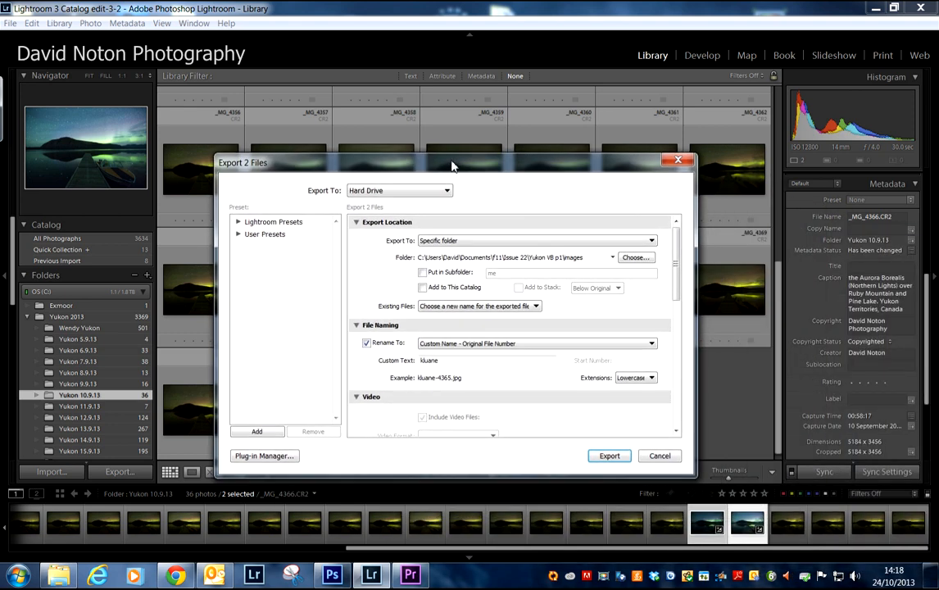
# Step: Set the export destination to the folder C:\Images\processed
pyautogui.click(633, 257)
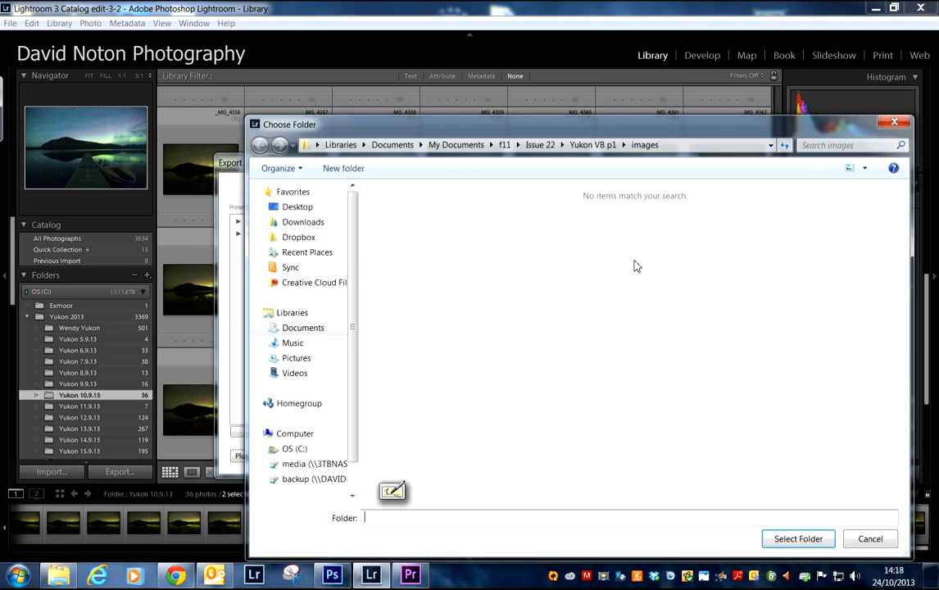
pyautogui.click(297, 450)
pyautogui.click(428, 287)
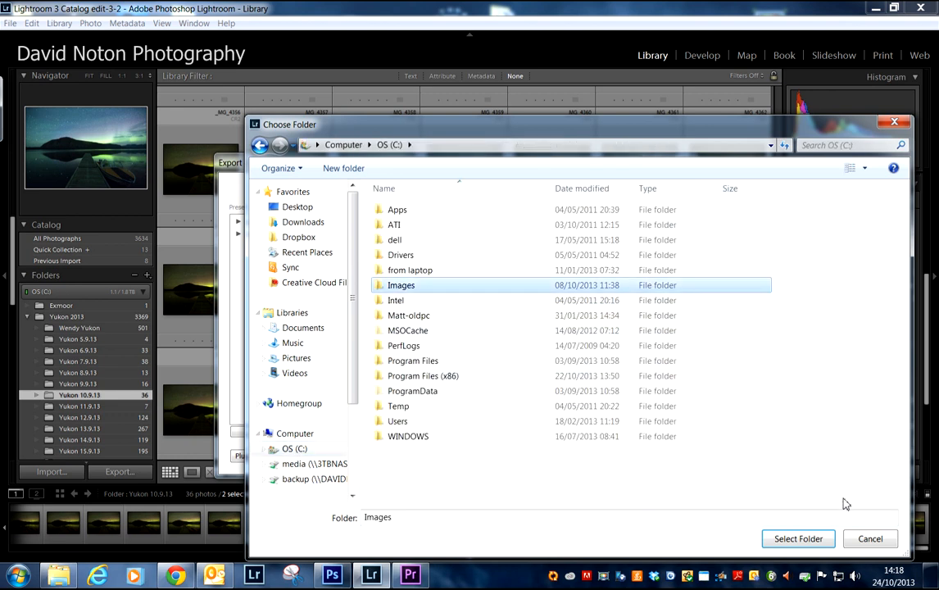
pyautogui.doubleClick(436, 288)
pyautogui.moveTo(904, 287); pyautogui.dragTo(908, 361)
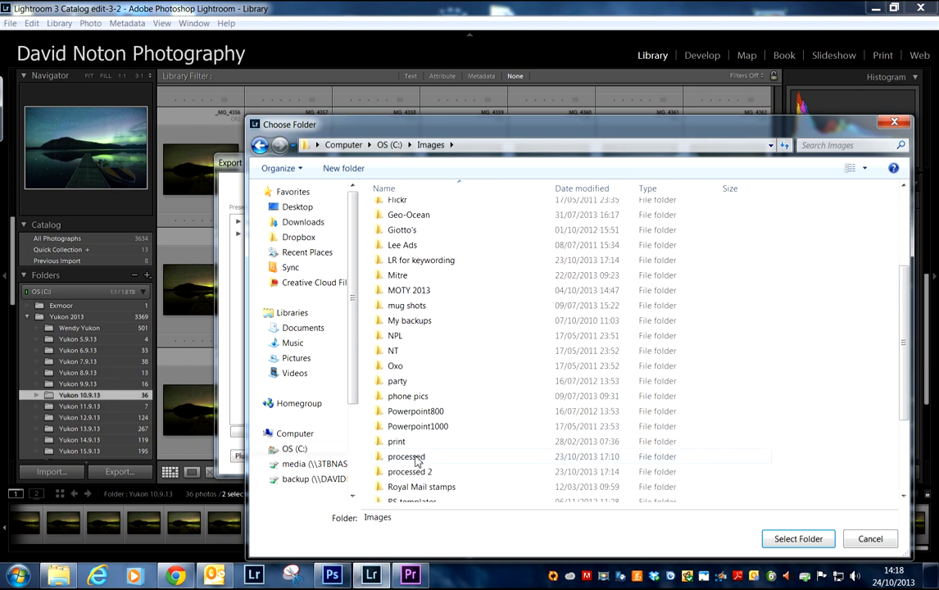
pyautogui.click(464, 462)
pyautogui.click(799, 537)
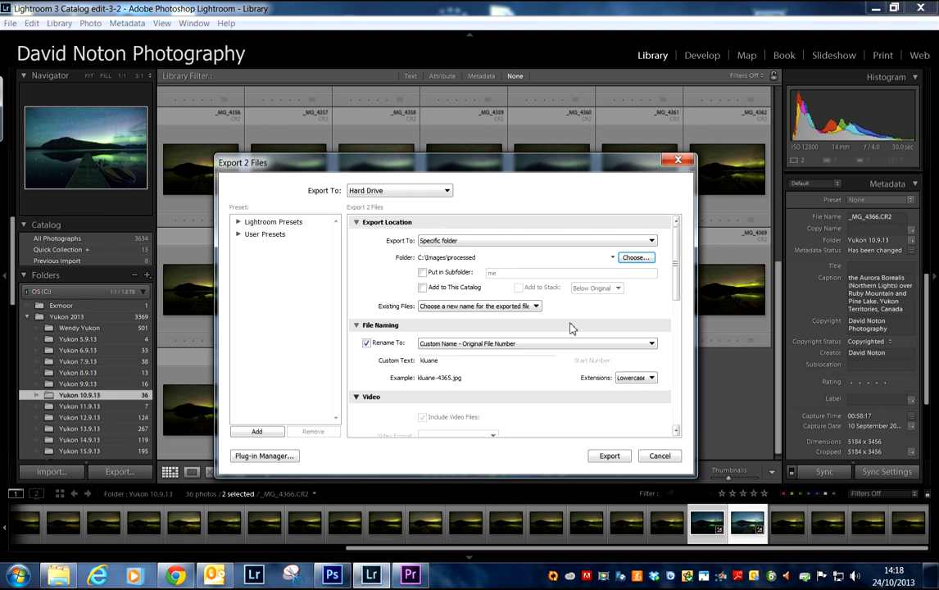
# Step: Put the exported files in a subfolder named Yukon and set the custom file name text to "pine"
pyautogui.click(423, 273)
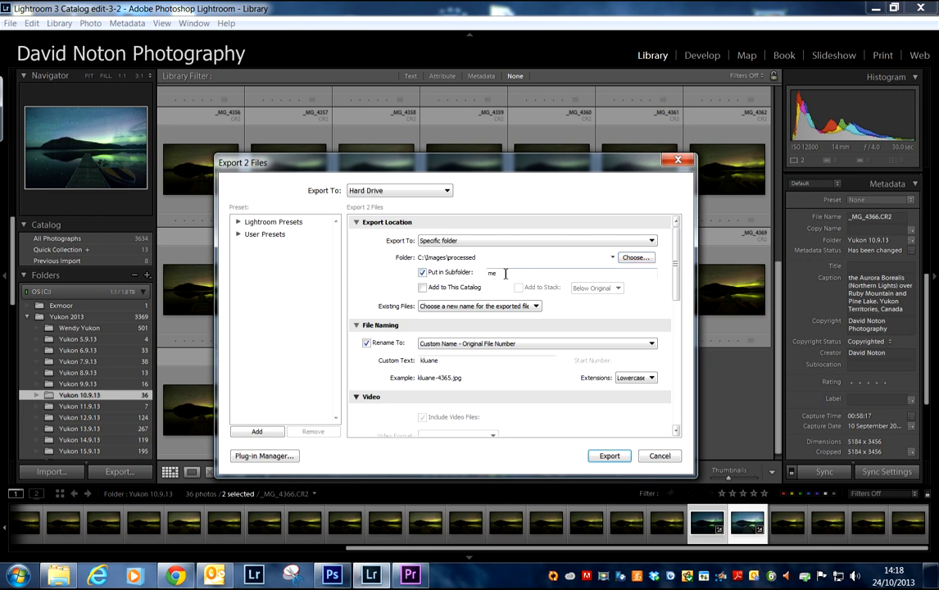
pyautogui.moveTo(506, 274); pyautogui.dragTo(470, 279)
pyautogui.scroll(-2, 492, 295)
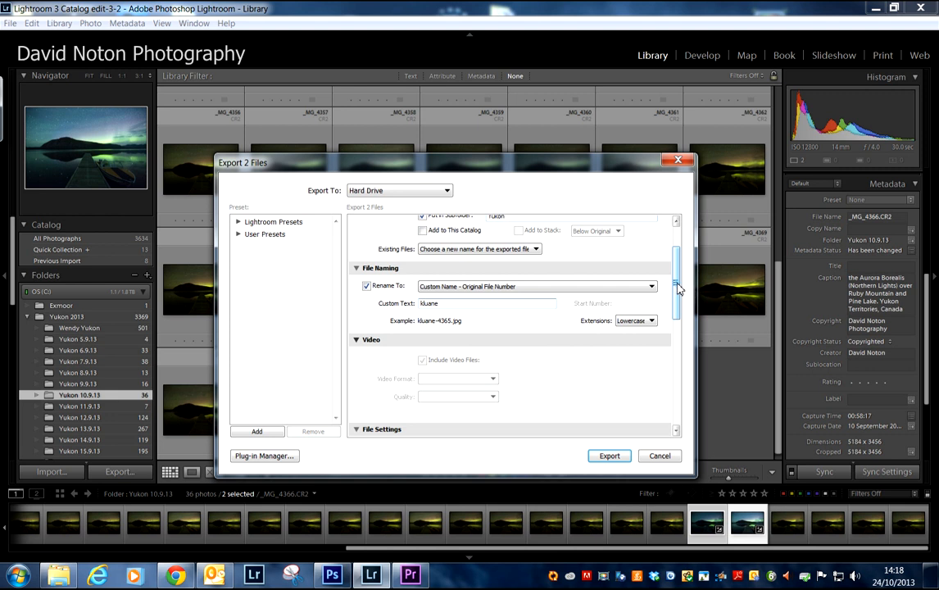
pyautogui.moveTo(678, 287); pyautogui.dragTo(678, 293)
pyautogui.moveTo(423, 280); pyautogui.dragTo(441, 280)
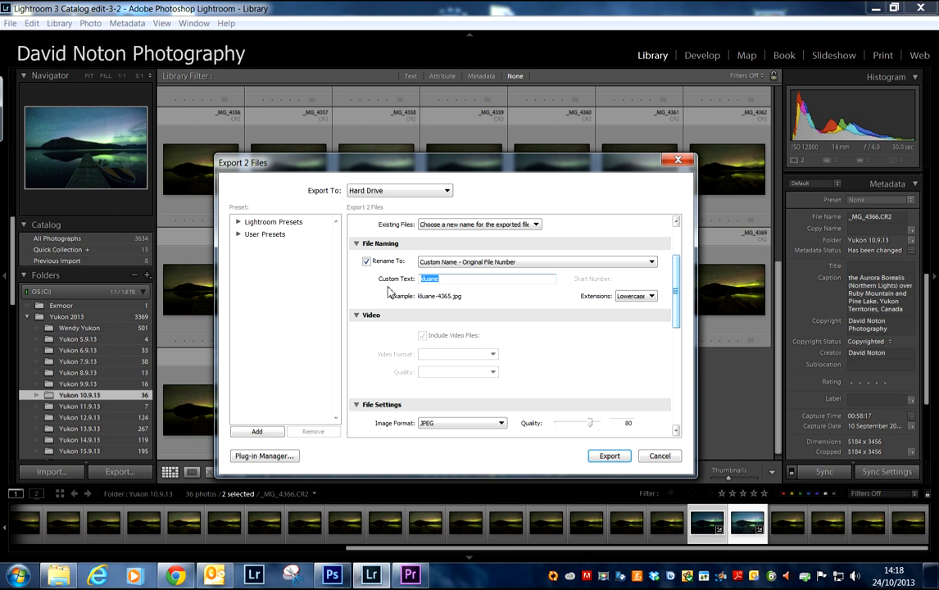
pyautogui.write('pin')
# Step: Set the image format of the exported files to TIFF
pyautogui.moveTo(677, 285); pyautogui.dragTo(677, 310)
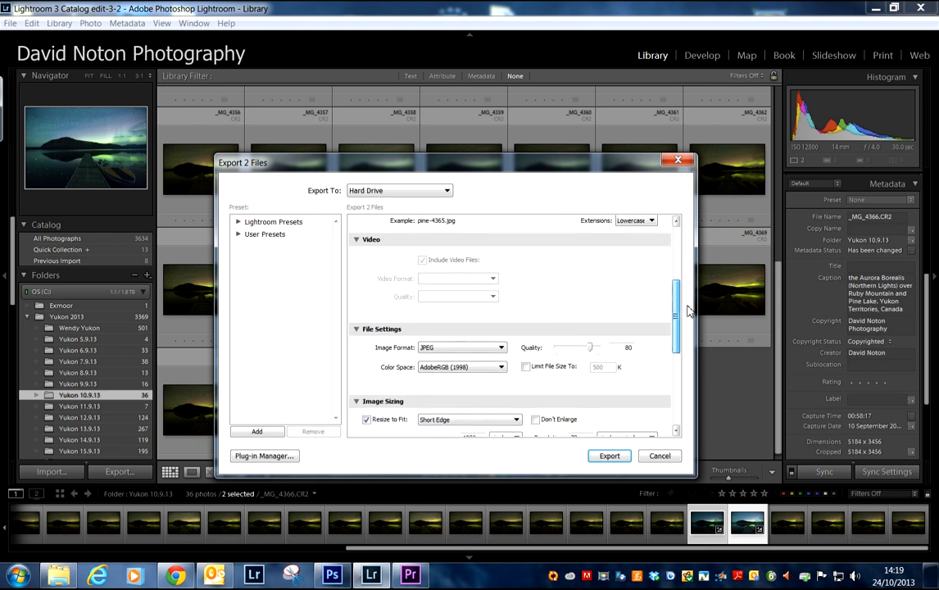
pyautogui.click(497, 342)
pyautogui.click(447, 384)
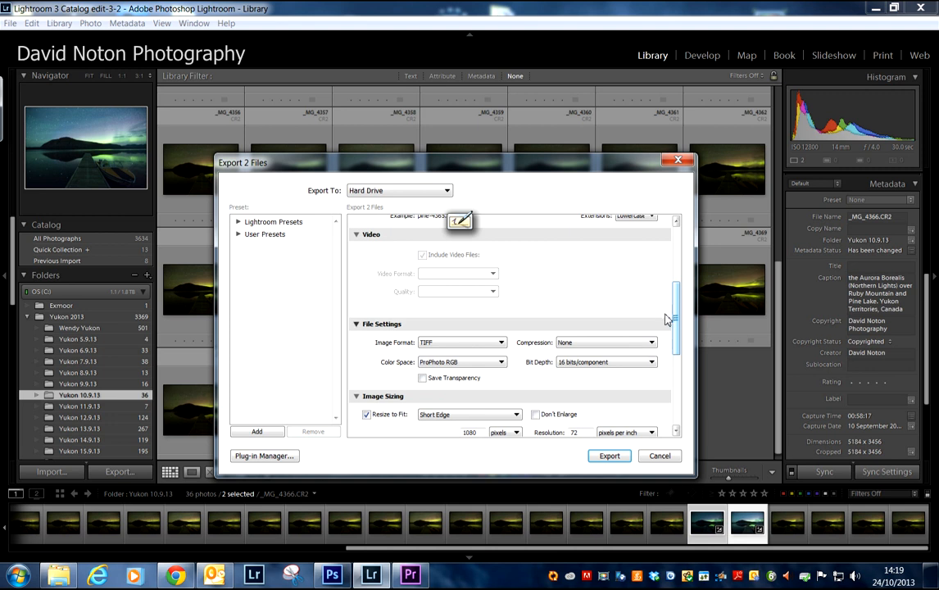
# Step: Turn off resizing for the export and set the resolution to 300 pixels per inch
pyautogui.scroll(-3, 676, 319)
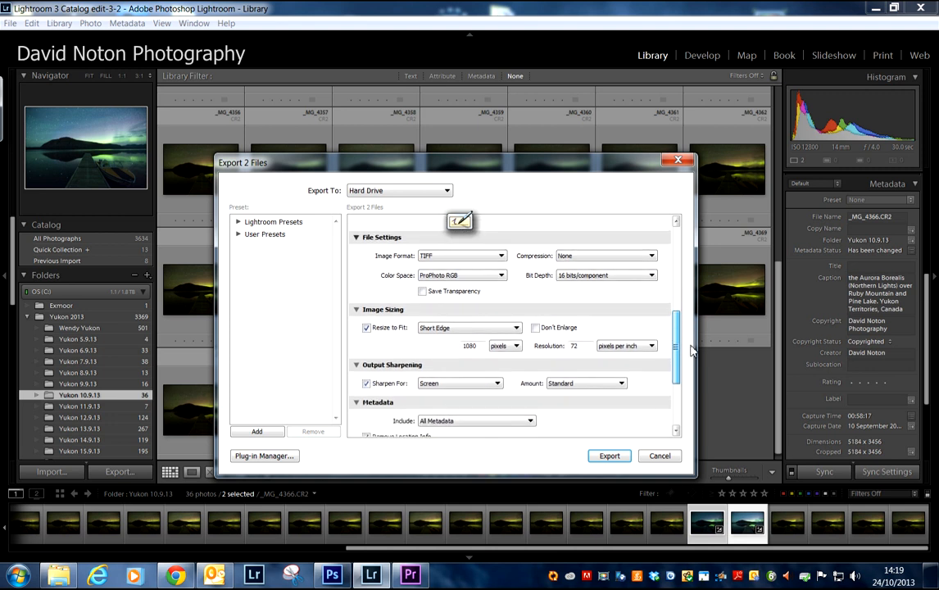
pyautogui.click(367, 322)
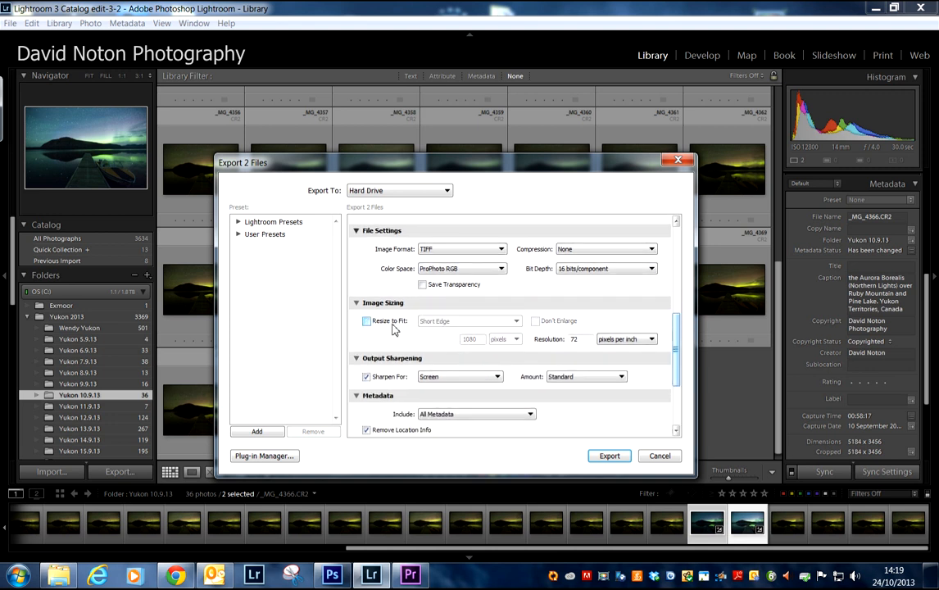
pyautogui.doubleClick(584, 339)
pyautogui.write('3')
# Step: Turn off output sharpening and export the two selected files
pyautogui.click(367, 377)
pyautogui.moveTo(675, 331); pyautogui.dragTo(678, 383)
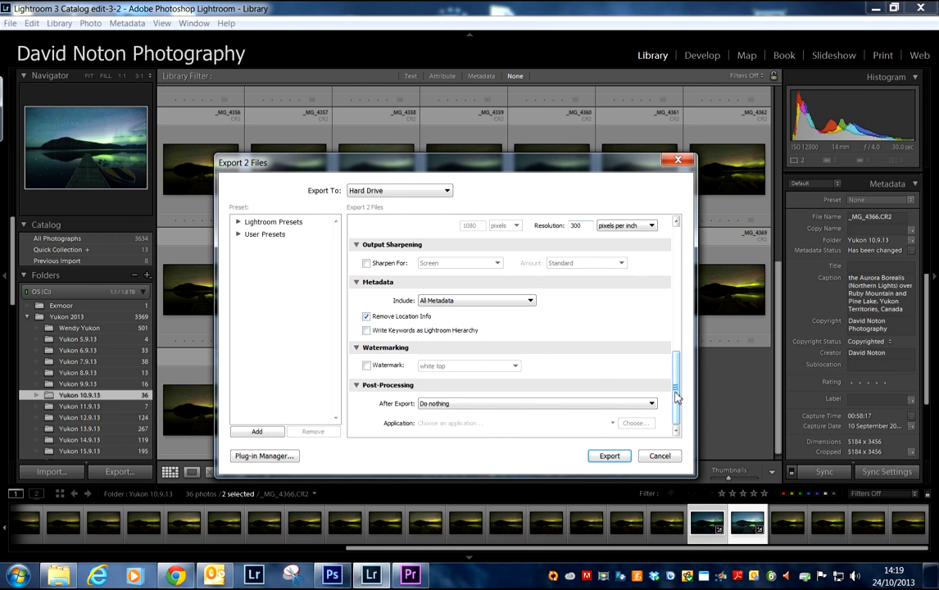
pyautogui.click(609, 456)
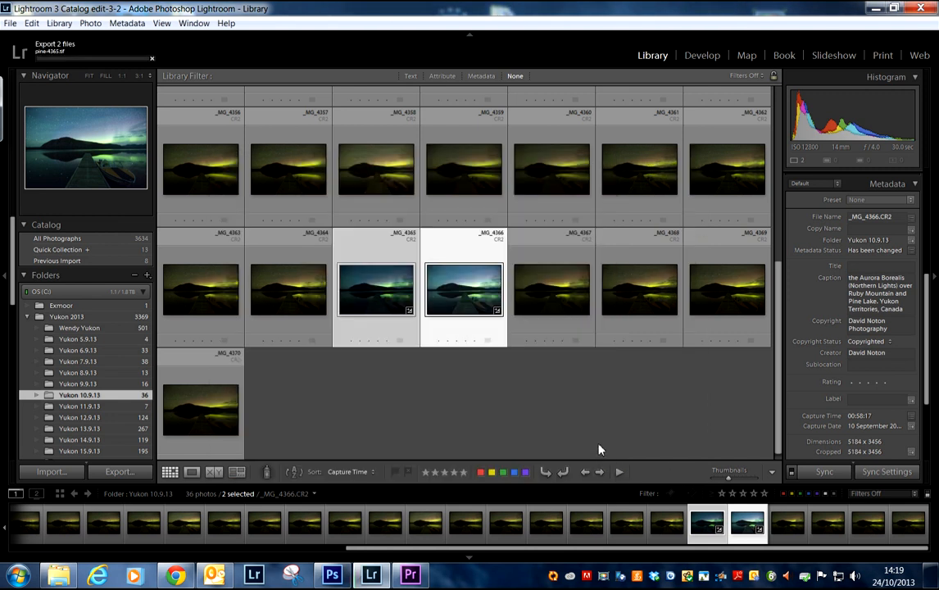